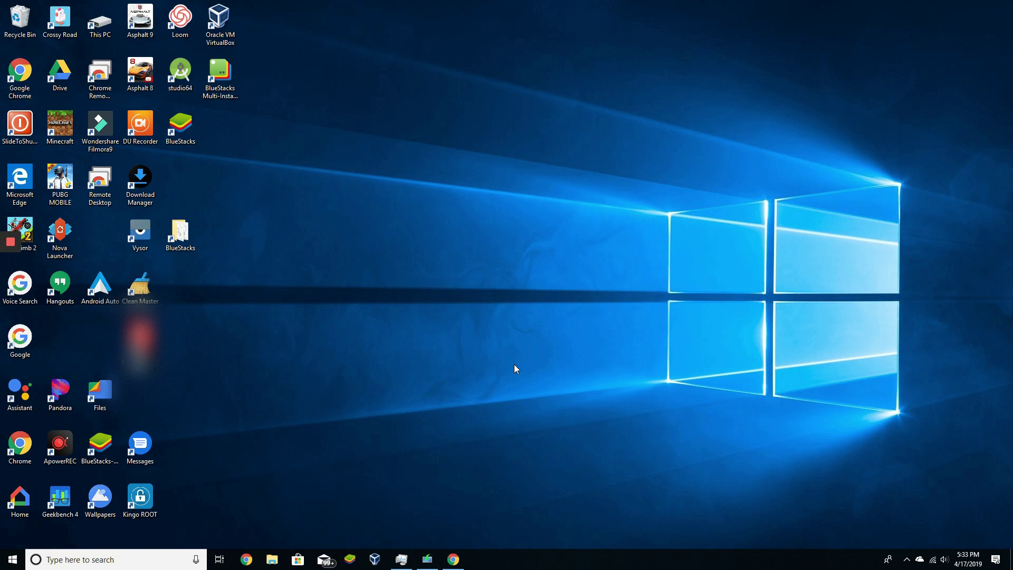
Bring up the VirtualBox Downloads page in Chrome and highlight its web address.
{"action": "left_click", "coordinate": [454, 558]}
{"action": "left_click", "coordinate": [9, 4]}
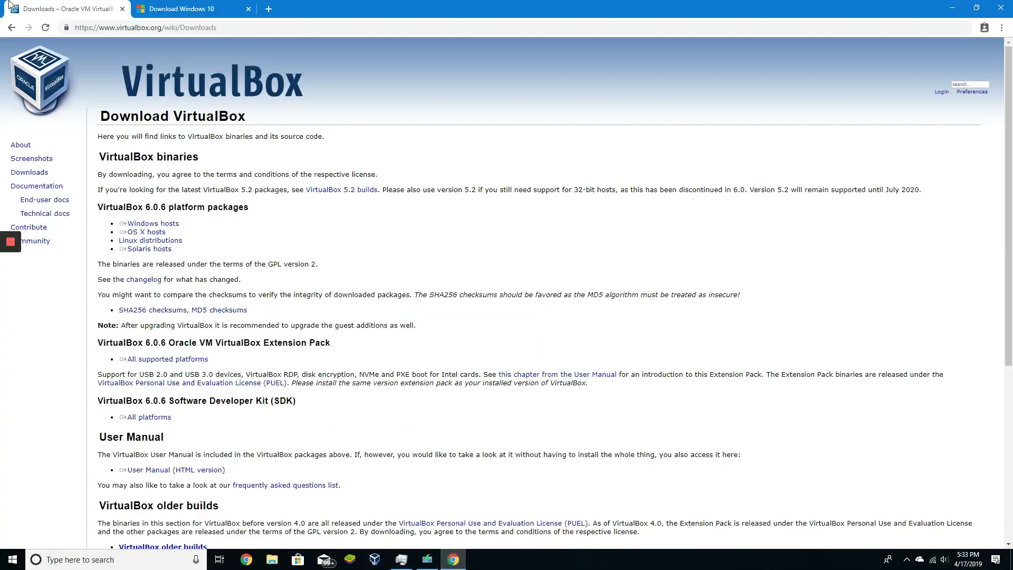
{"action": "left_click", "coordinate": [77, 29]}
{"action": "left_click_drag", "start_coordinate": [77, 29], "coordinate": [252, 30]}
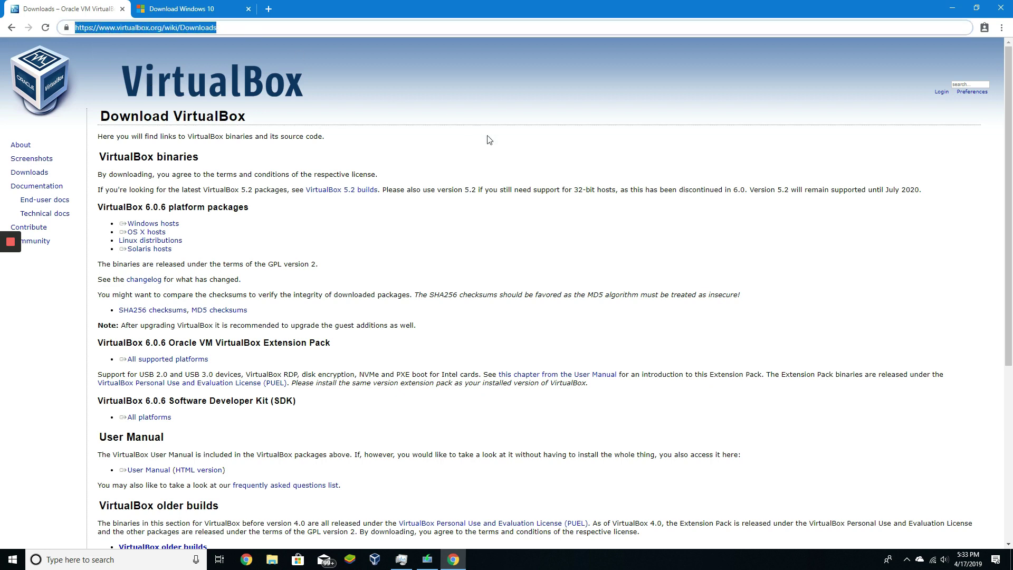
{"action": "left_click", "coordinate": [503, 155]}
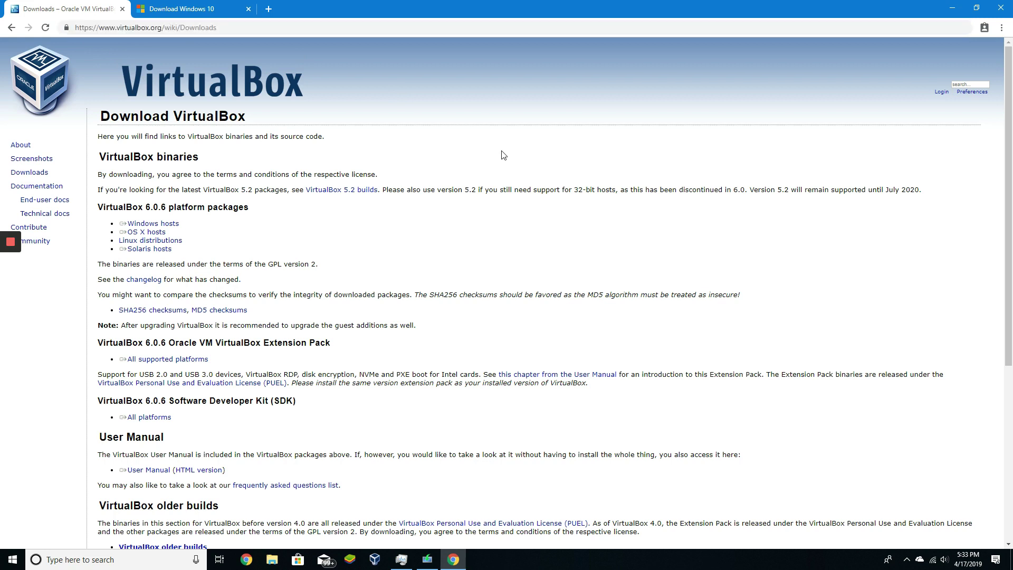
Examine the VirtualBox 6.0.6 platform package links for the Windows, OS X and Solaris hosts, and minimize the browser.
{"action": "triple_click", "coordinate": [160, 237]}
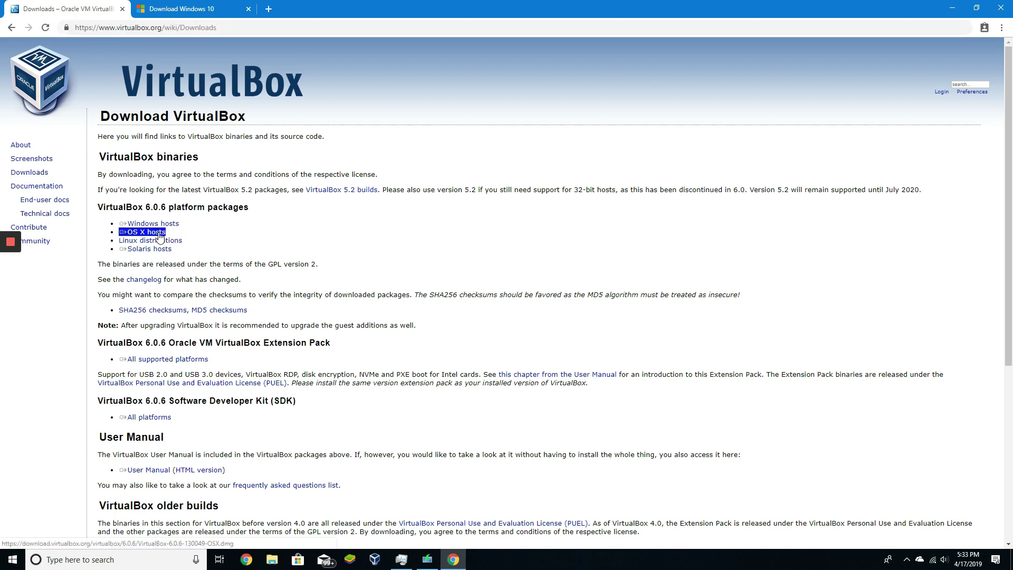
{"action": "triple_click", "coordinate": [162, 225]}
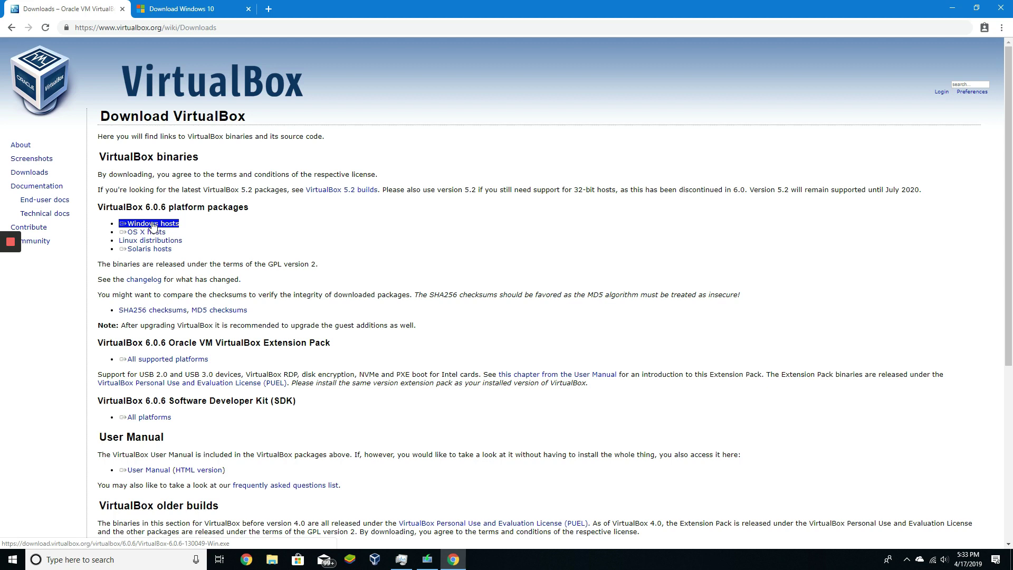
{"action": "triple_click", "coordinate": [142, 234]}
{"action": "triple_click", "coordinate": [158, 224]}
{"action": "left_click", "coordinate": [159, 261]}
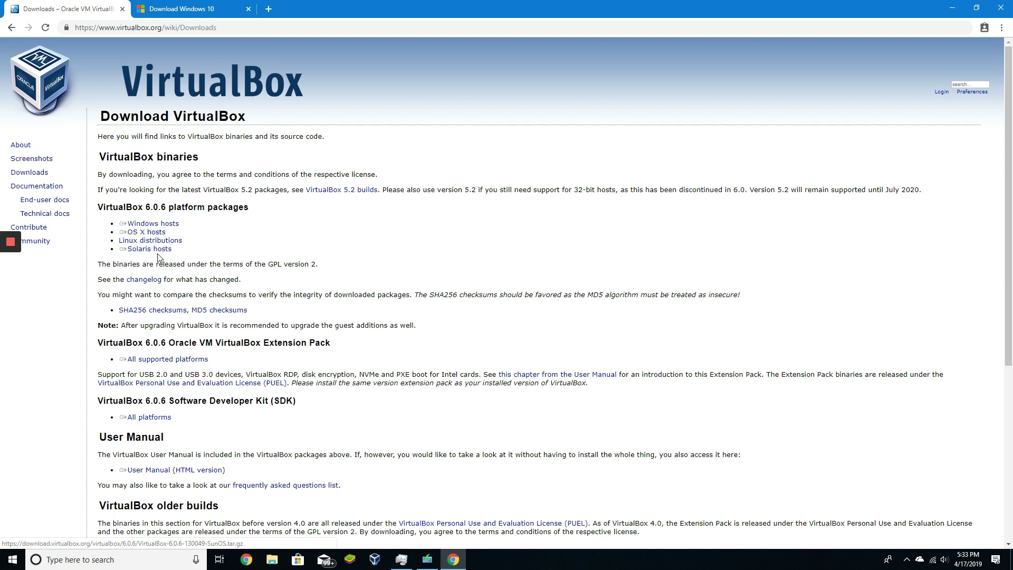
{"action": "triple_click", "coordinate": [149, 249]}
{"action": "left_click", "coordinate": [235, 260]}
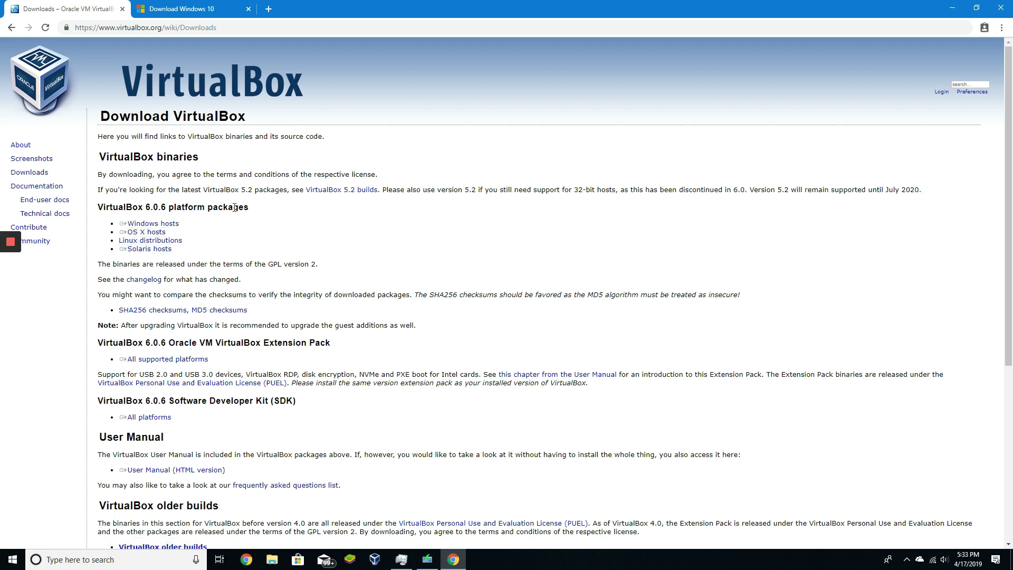
{"action": "left_click", "coordinate": [962, 7]}
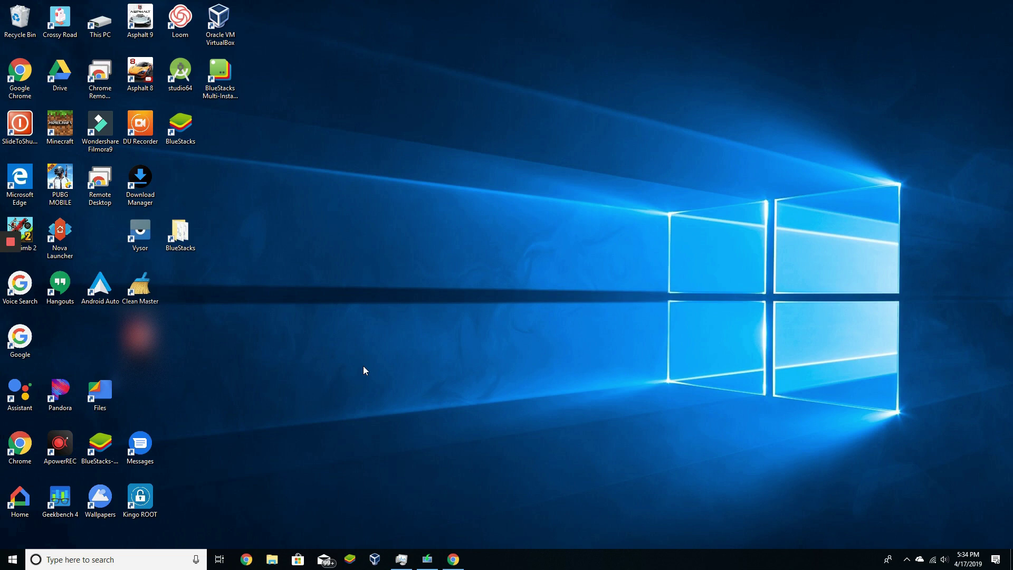
Return to the browser, start downloading the VirtualBox 6.0.6 installer for Windows hosts, and cancel the download.
{"action": "left_click", "coordinate": [453, 560]}
{"action": "triple_click", "coordinate": [147, 225]}
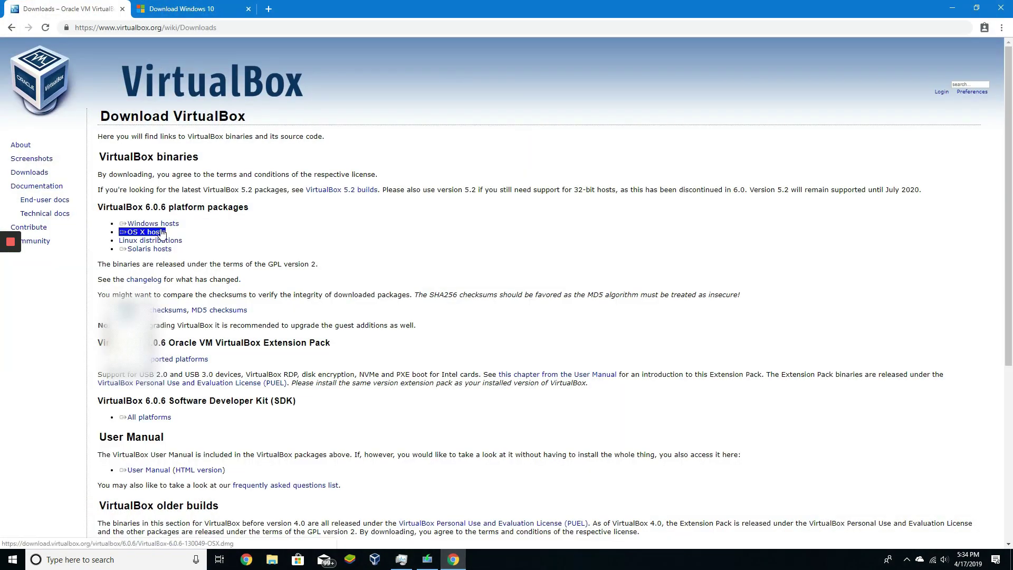
{"action": "left_click", "coordinate": [148, 225]}
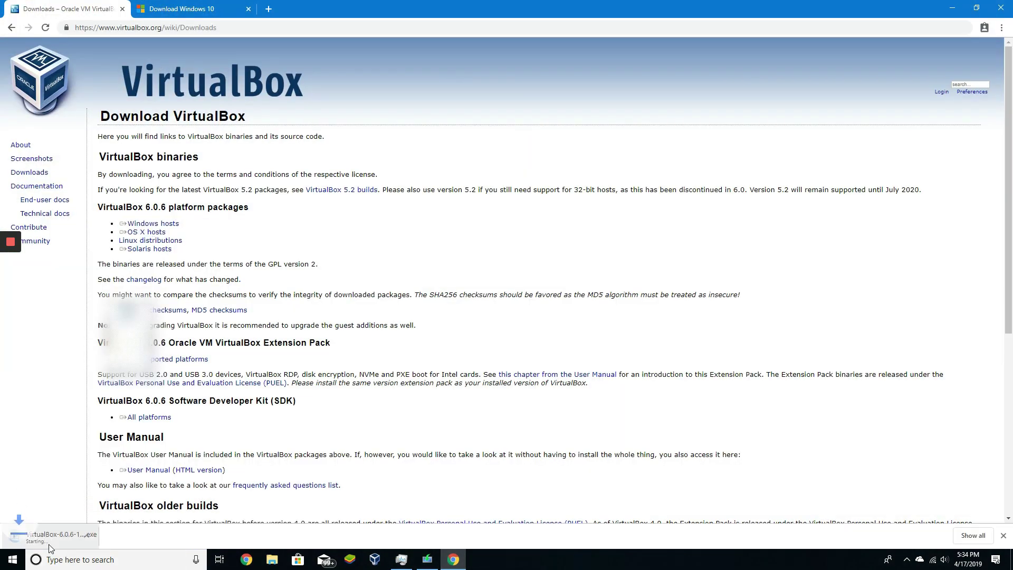
{"action": "left_click", "coordinate": [114, 536]}
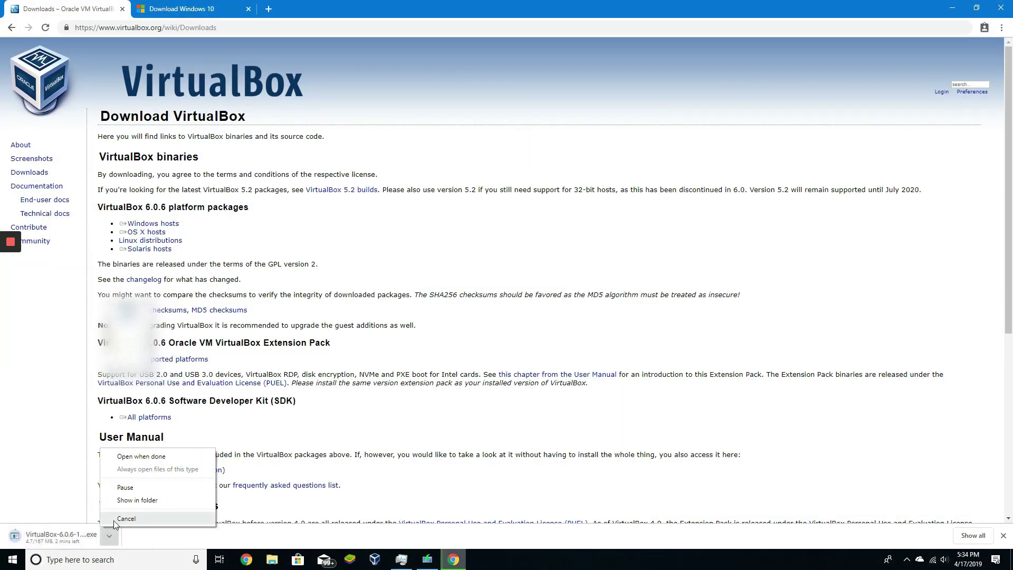
{"action": "left_click", "coordinate": [113, 520]}
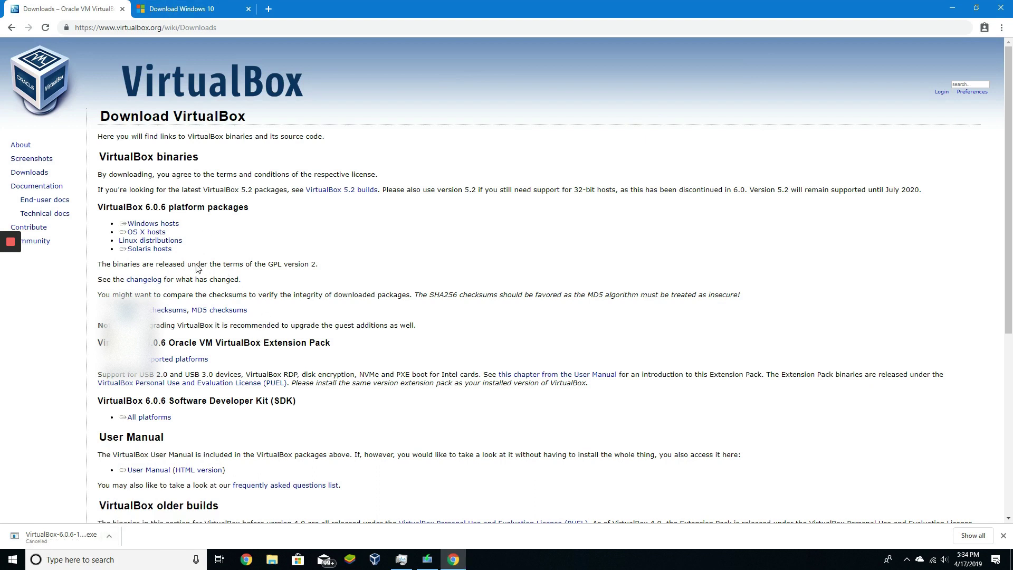
{"action": "triple_click", "coordinate": [152, 234]}
{"action": "left_click_drag", "start_coordinate": [152, 233], "coordinate": [161, 226]}
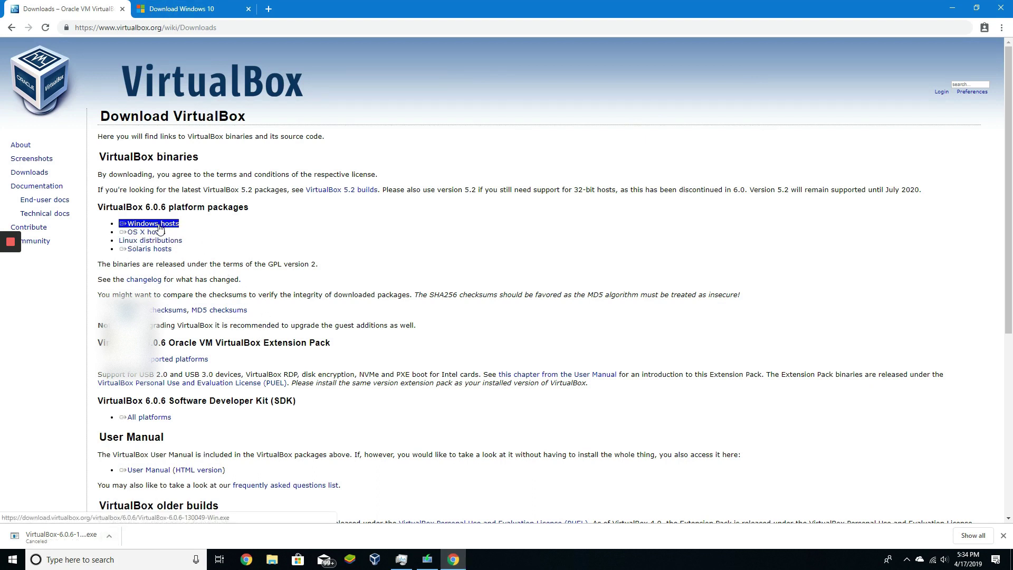
{"action": "left_click", "coordinate": [244, 236]}
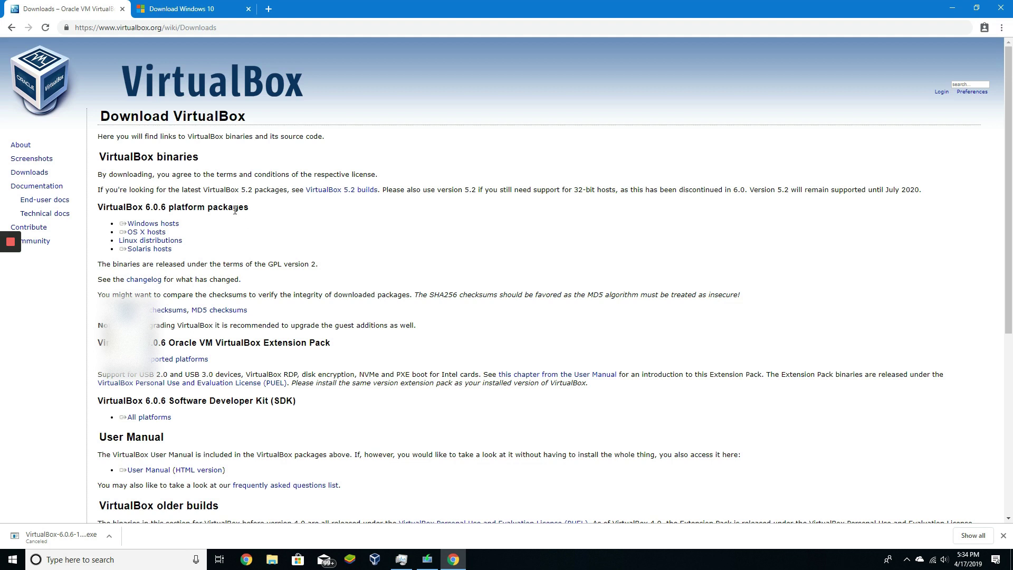
View Microsoft's Download Windows 10 page, highlight its web address, and minimize the browser.
{"action": "left_click", "coordinate": [189, 5]}
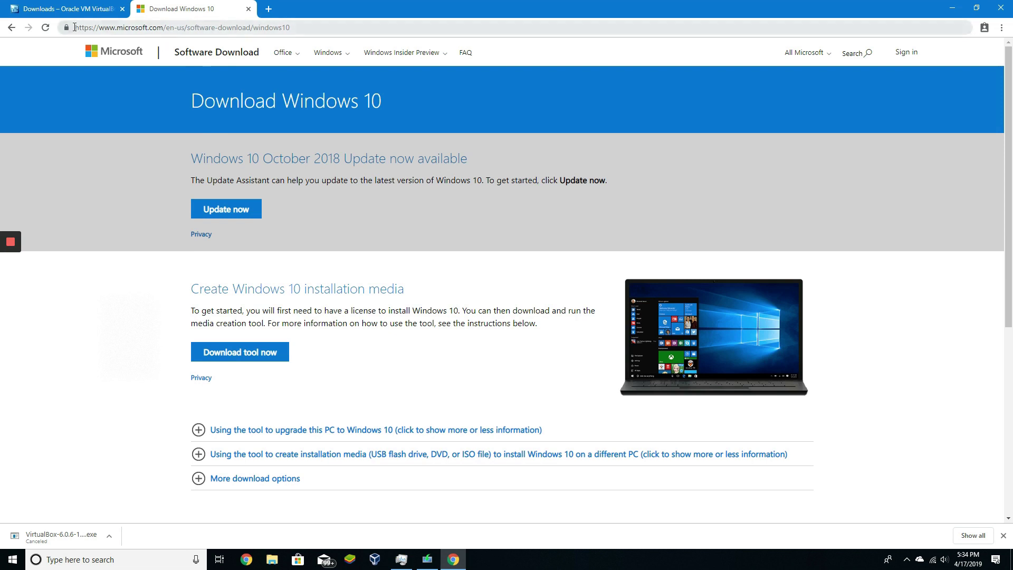
{"action": "left_click_drag", "start_coordinate": [74, 28], "coordinate": [323, 40]}
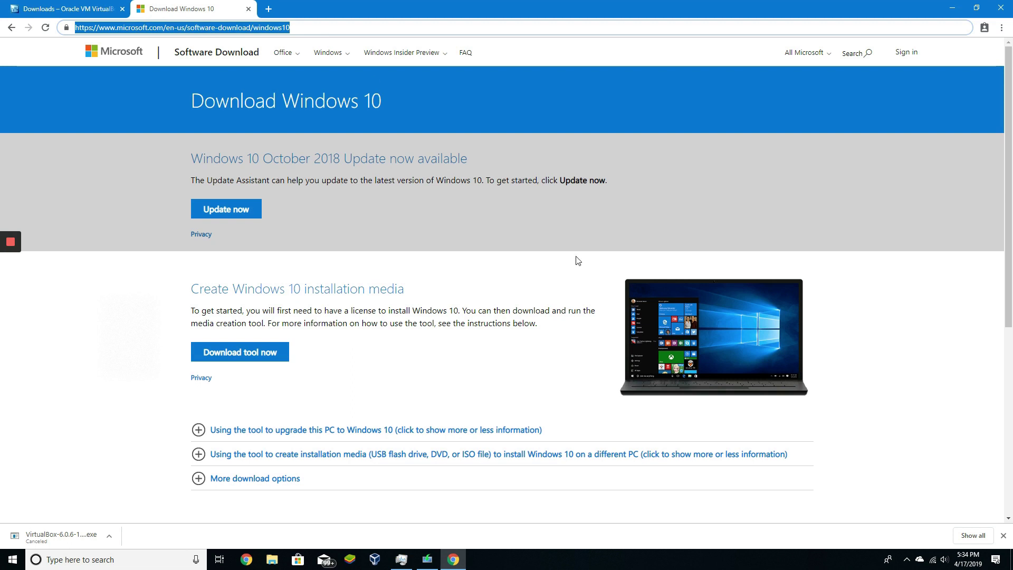
{"action": "left_click", "coordinate": [563, 239]}
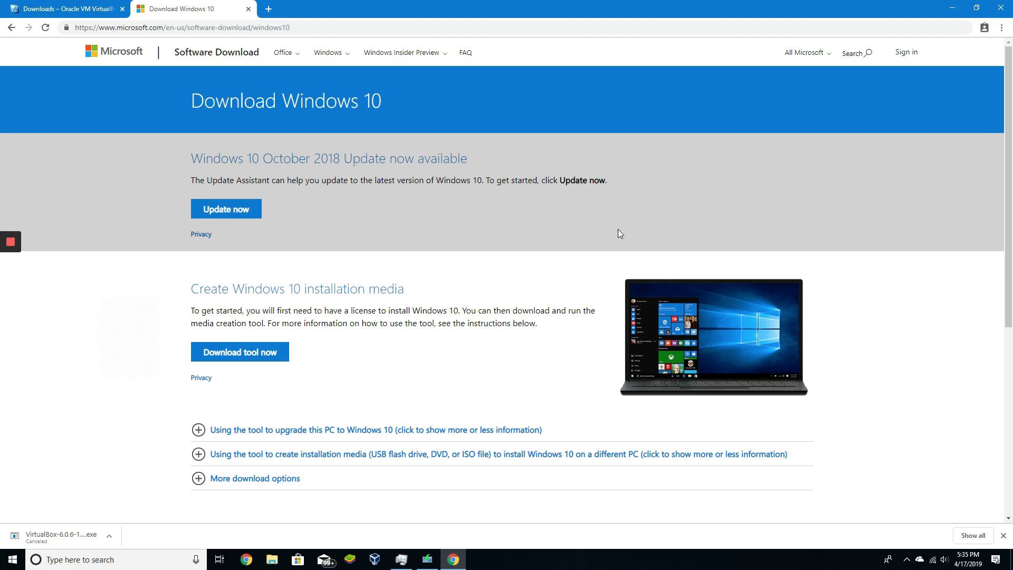
{"action": "left_click", "coordinate": [953, 11]}
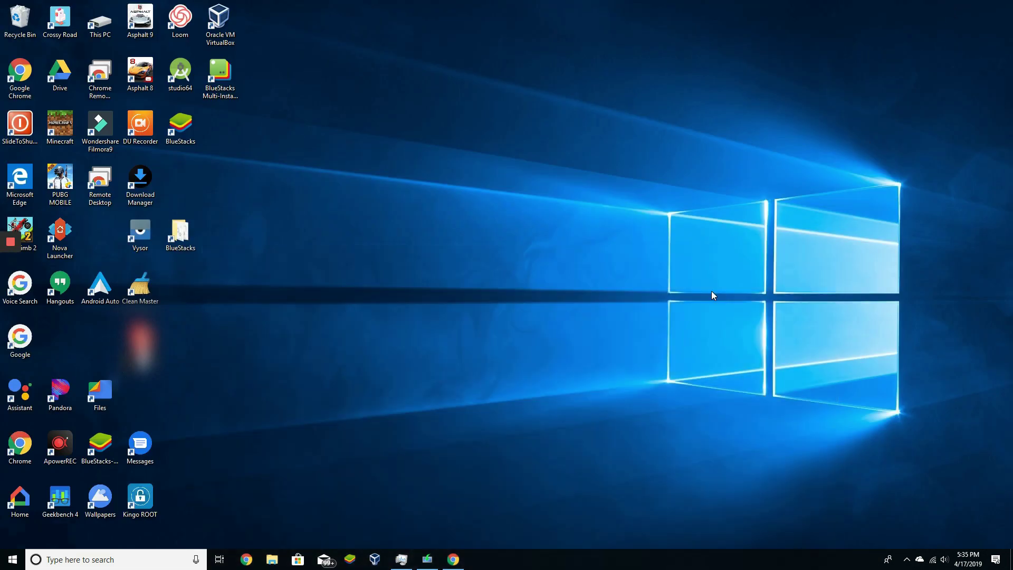
In Windows 10 Setup, accept the license terms and choose to create installation media as an ISO file with the recommended options.
{"action": "left_click", "coordinate": [428, 558]}
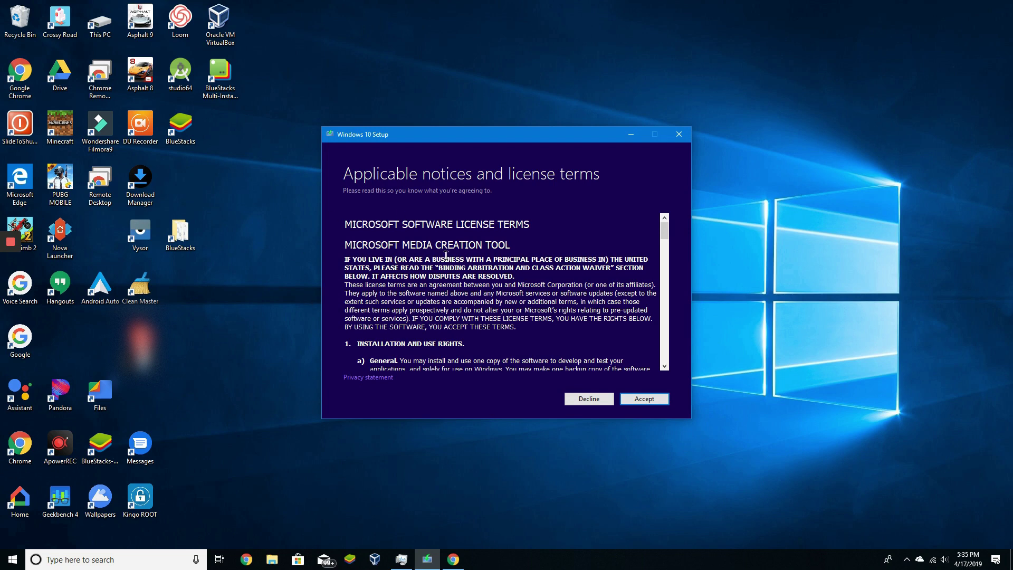
{"action": "left_click", "coordinate": [627, 403]}
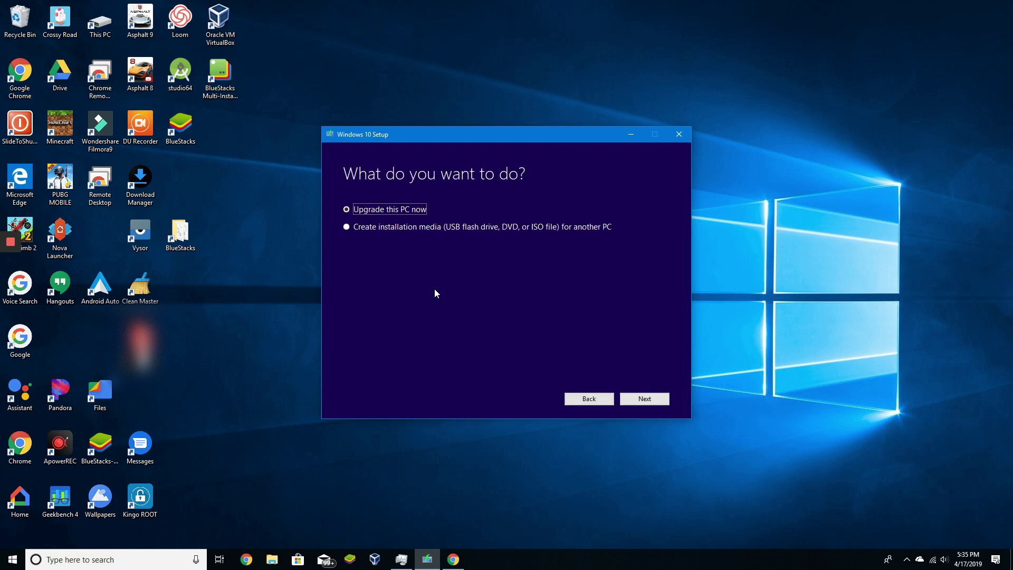
{"action": "left_click", "coordinate": [405, 231]}
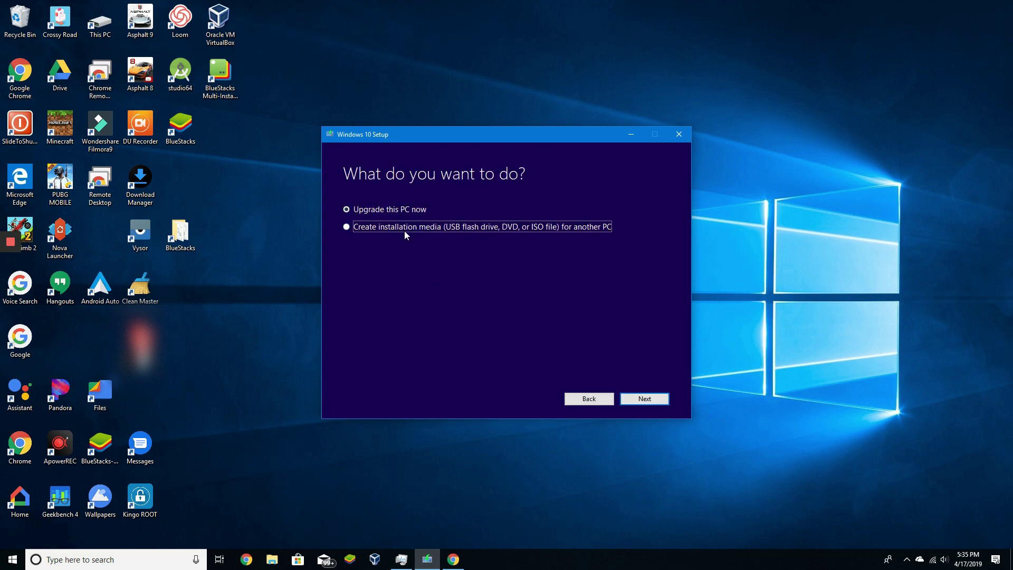
{"action": "left_click", "coordinate": [627, 396]}
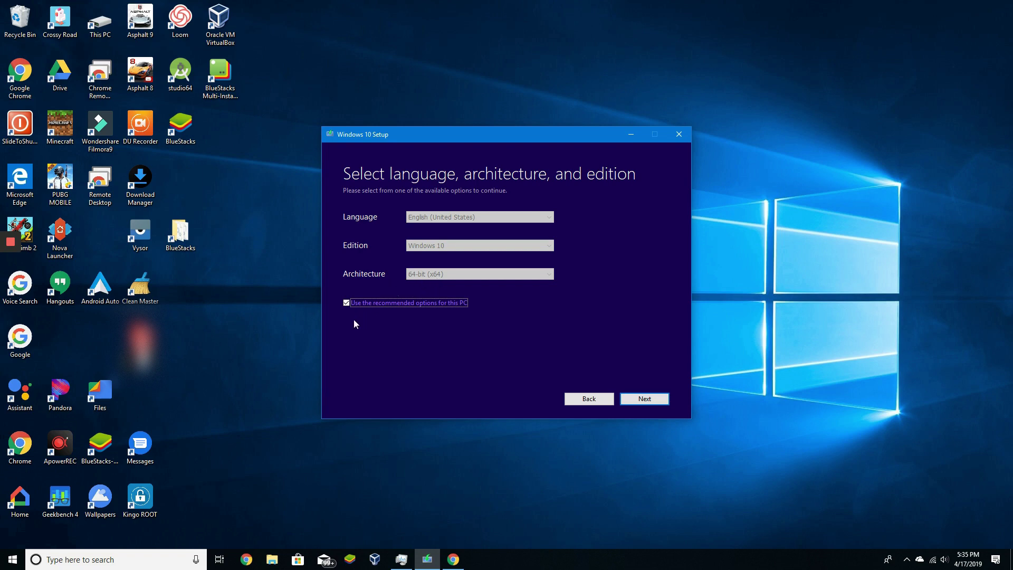
{"action": "left_click", "coordinate": [637, 400]}
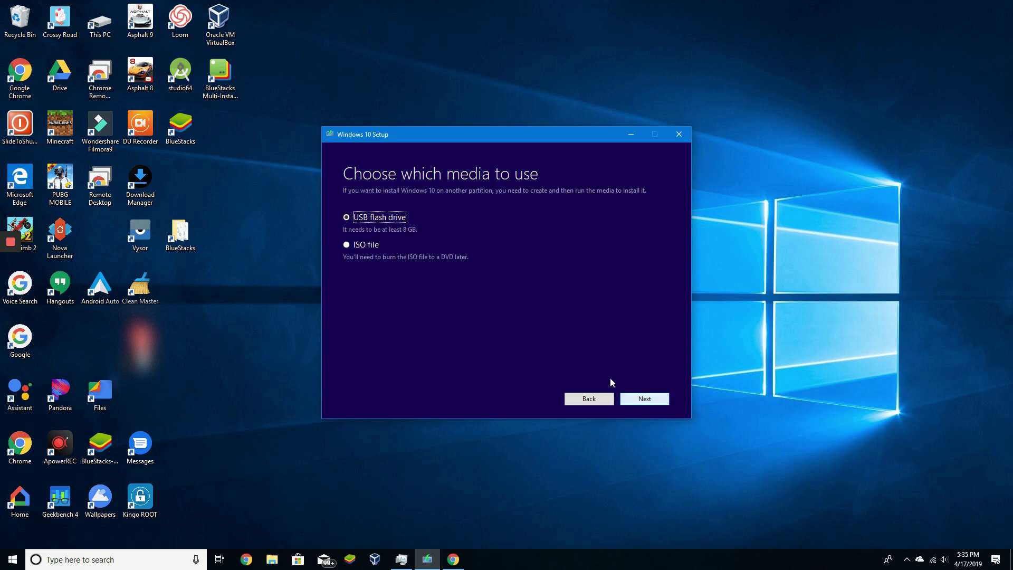
{"action": "left_click", "coordinate": [356, 249]}
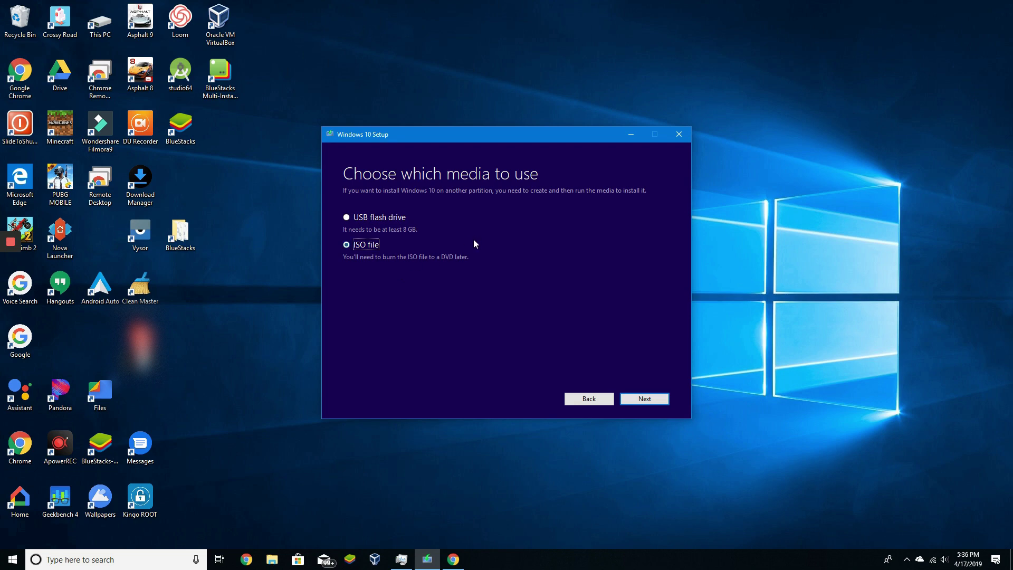
Go back through Windows 10 Setup to the license terms and minimize its window.
{"action": "left_click", "coordinate": [567, 399]}
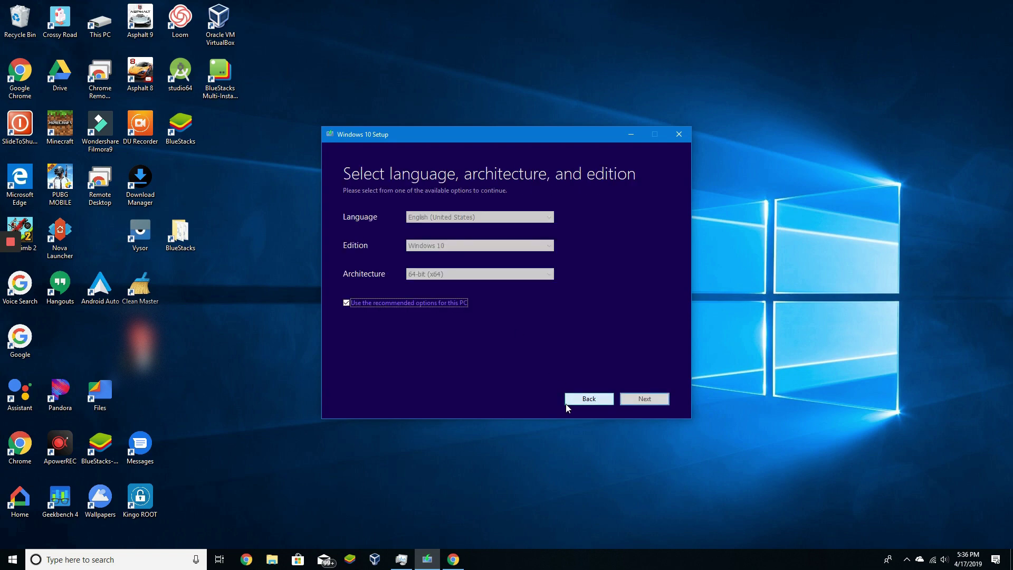
{"action": "left_click", "coordinate": [567, 399]}
{"action": "left_click", "coordinate": [567, 399]}
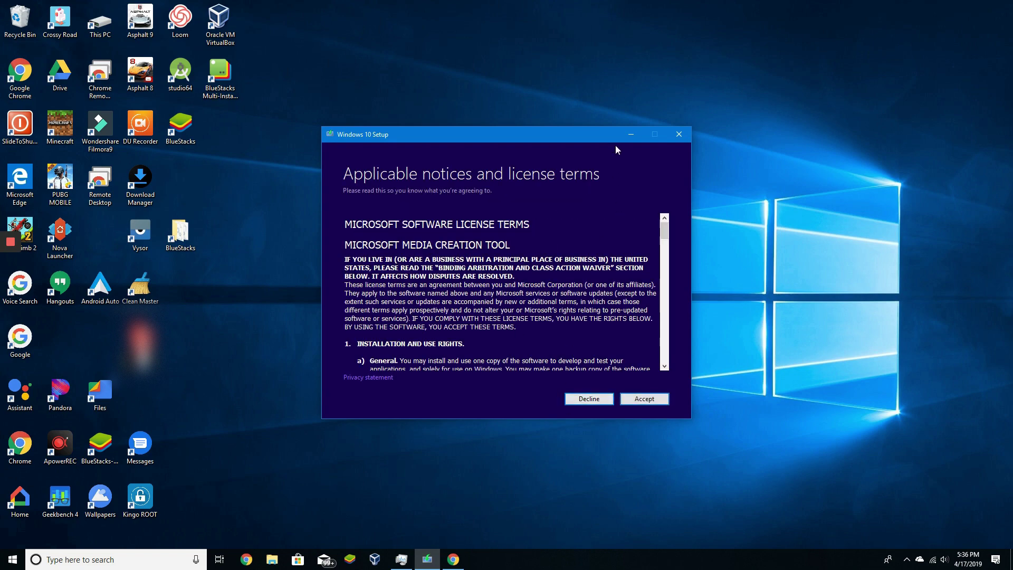
{"action": "left_click", "coordinate": [630, 134]}
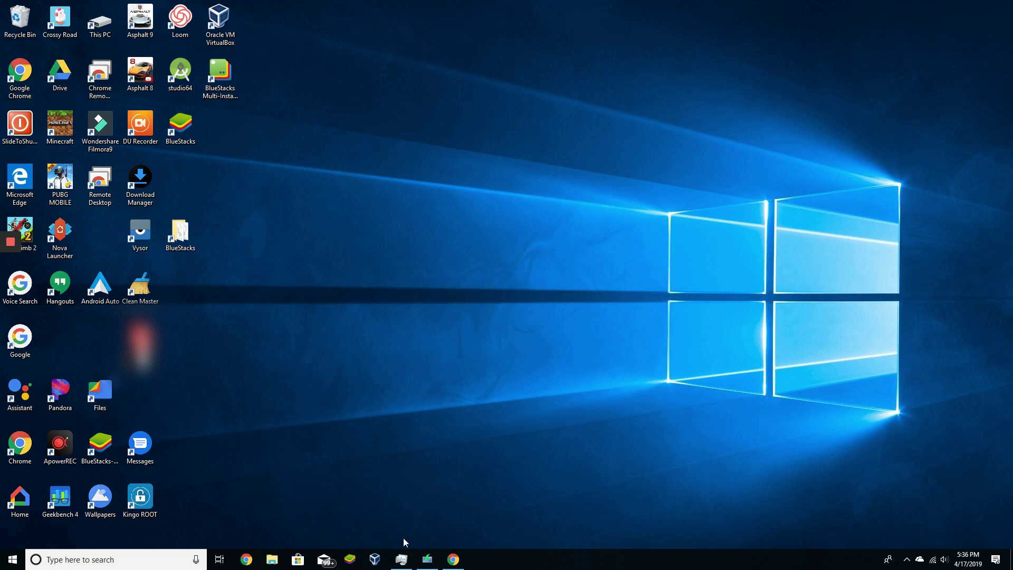
Open Oracle VM VirtualBox Manager and dismiss the new version notice, keeping the Windows 10 VM selected.
{"action": "left_click", "coordinate": [384, 560]}
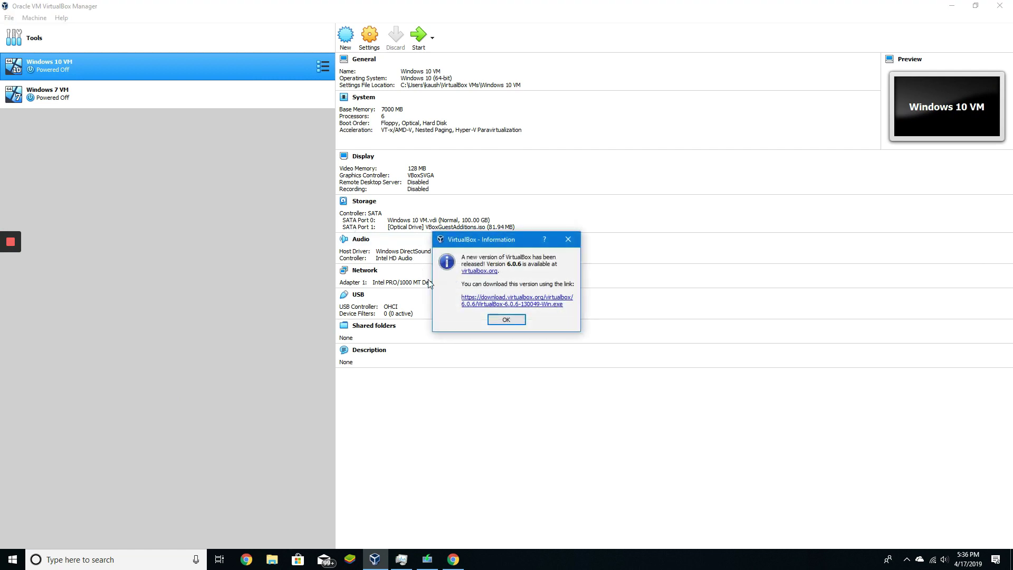
{"action": "left_click", "coordinate": [491, 318]}
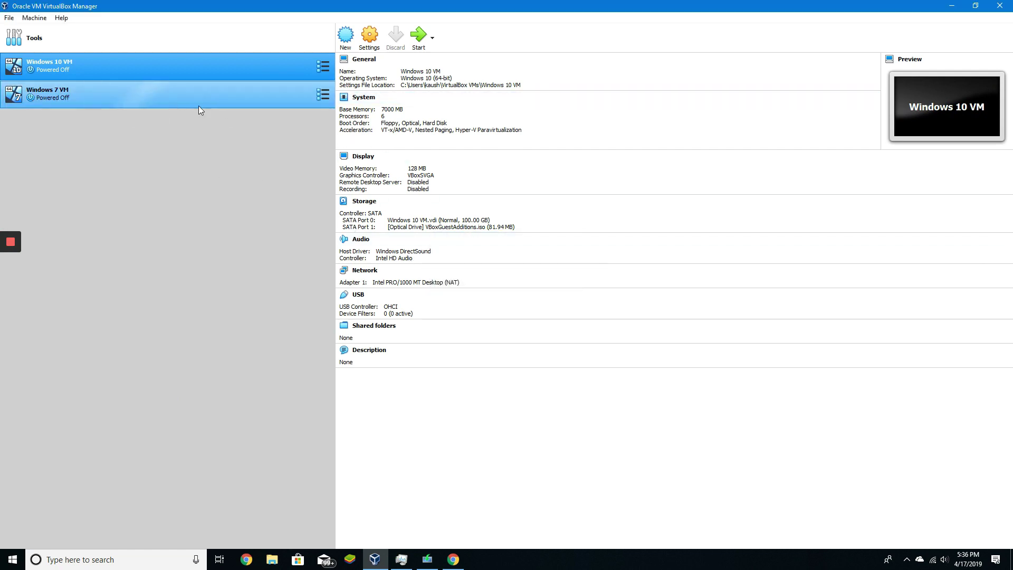
{"action": "left_click", "coordinate": [176, 97], "text": "ctrl"}
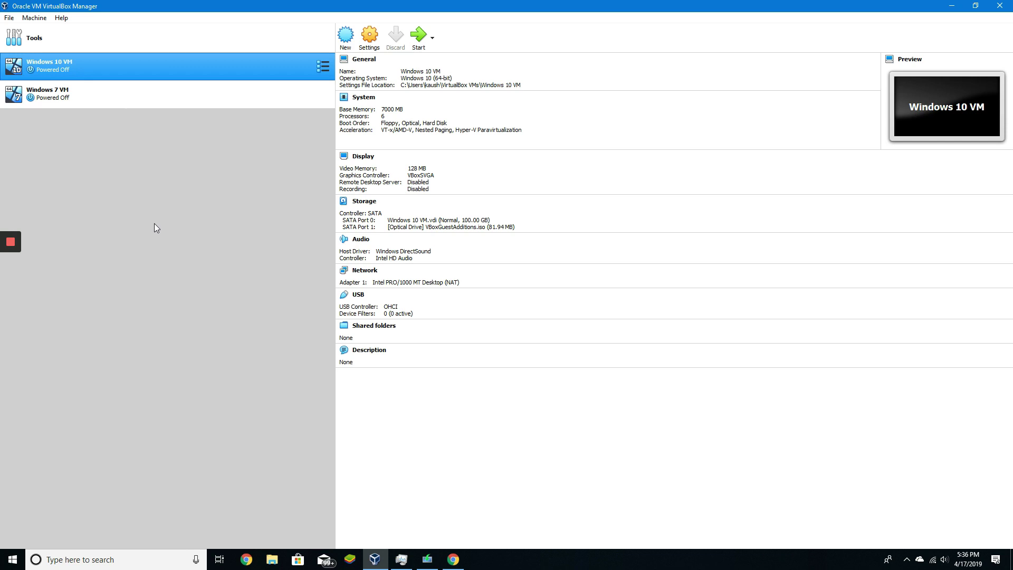
Start a new virtual machine named "Windows 10 Virtualbox Tutorial" with the type Microsoft Windows.
{"action": "left_click", "coordinate": [345, 49]}
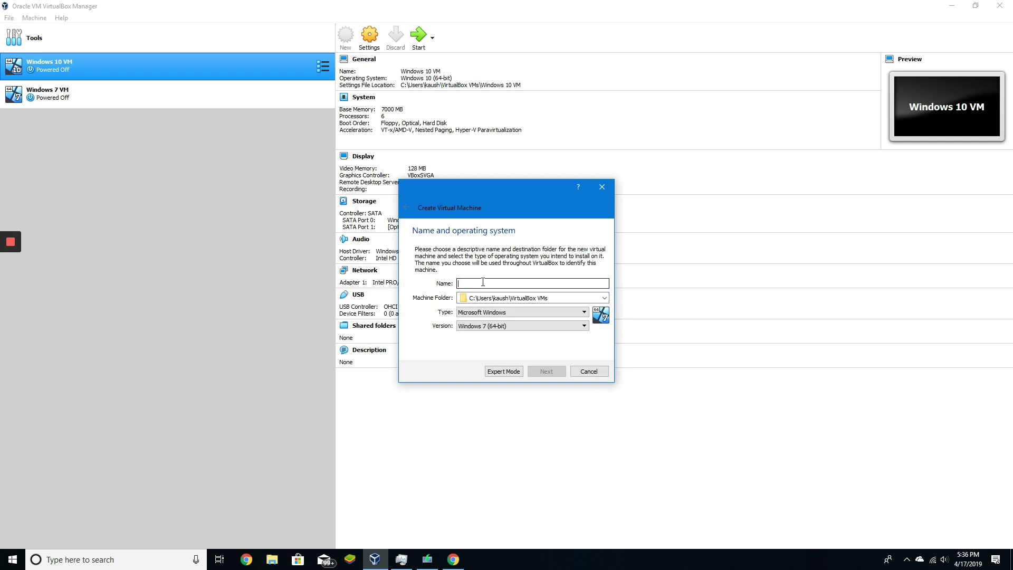
{"action": "type", "text": "Windows 10 "}
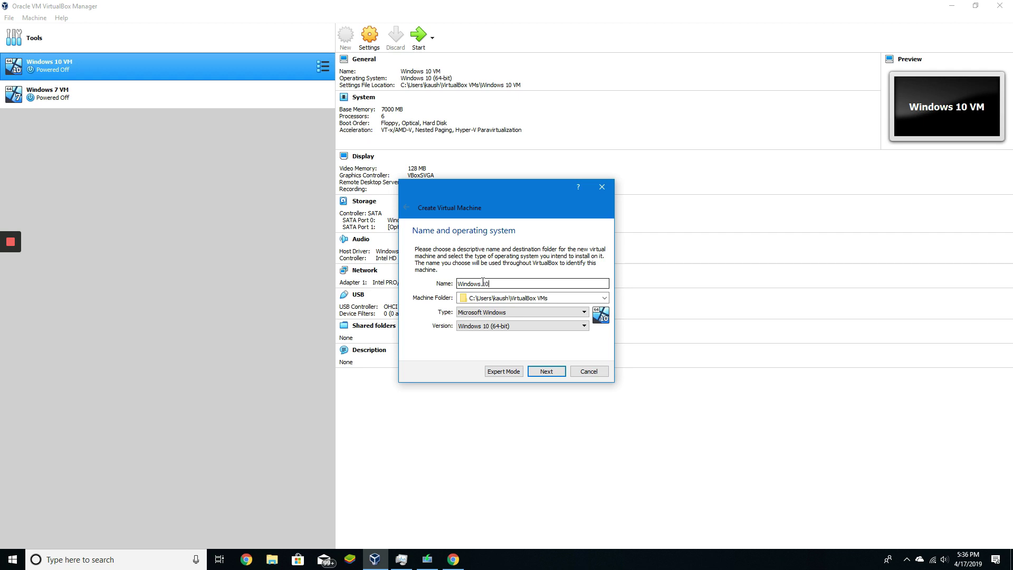
{"action": "type", "text": "Virtualbox Tutorial"}
{"action": "left_click", "coordinate": [484, 313]}
{"action": "left_click", "coordinate": [482, 321]}
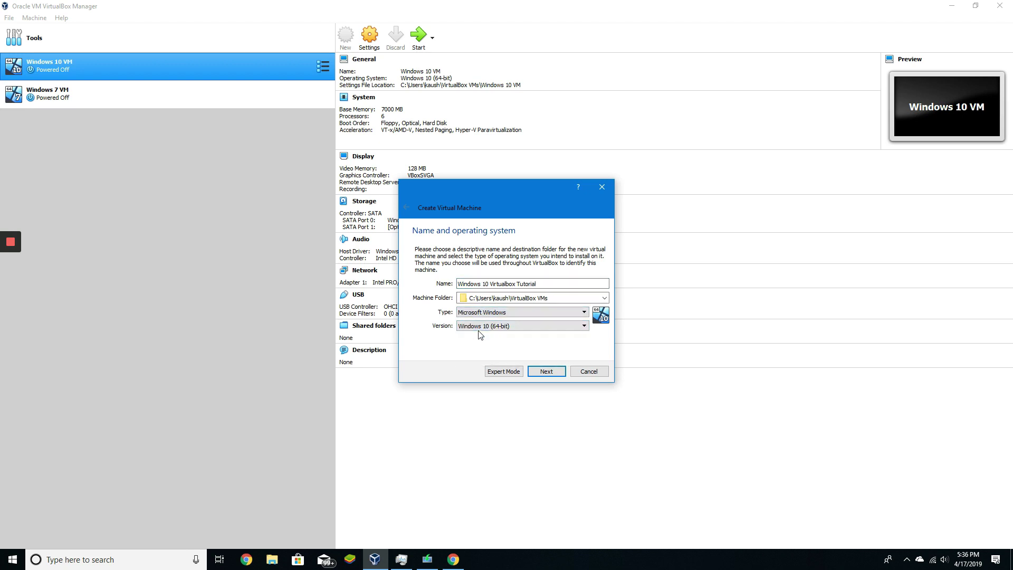
Keep the new virtual machine's version as Windows 10 (64-bit) and continue to the memory size settings.
{"action": "left_click", "coordinate": [479, 327]}
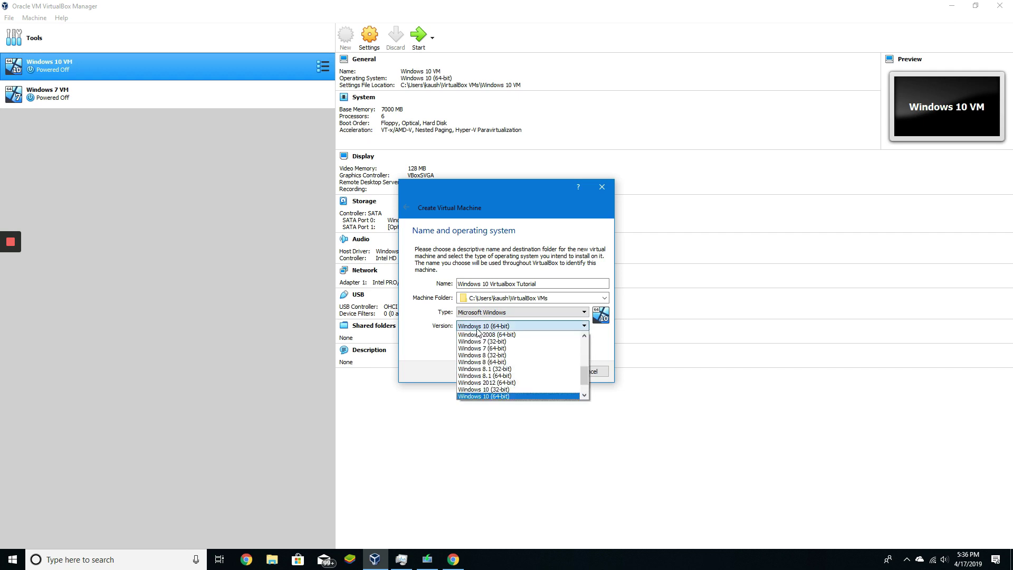
{"action": "scroll", "coordinate": [488, 395], "scroll_direction": "down", "scroll_amount": 1}
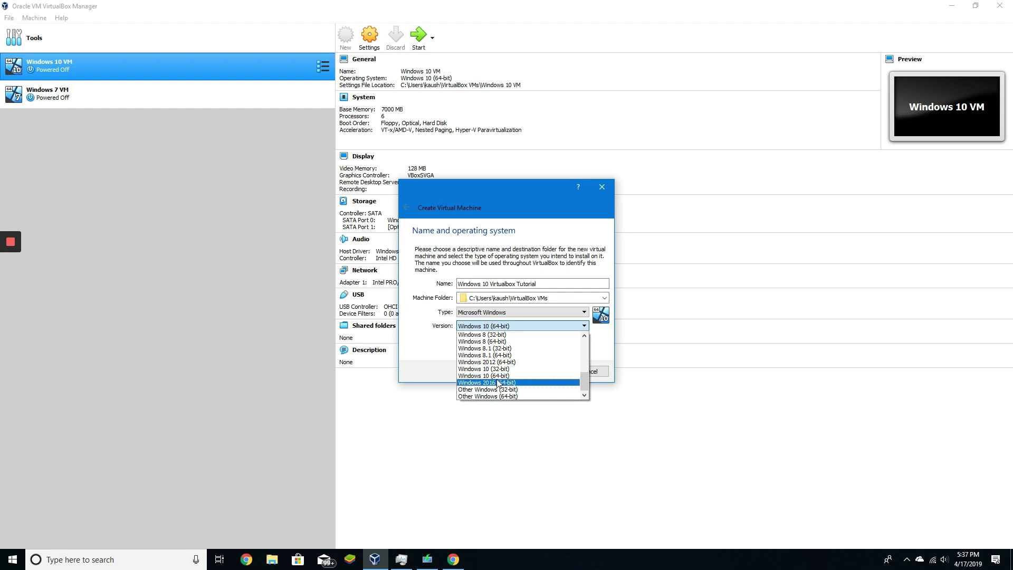
{"action": "left_click", "coordinate": [498, 375]}
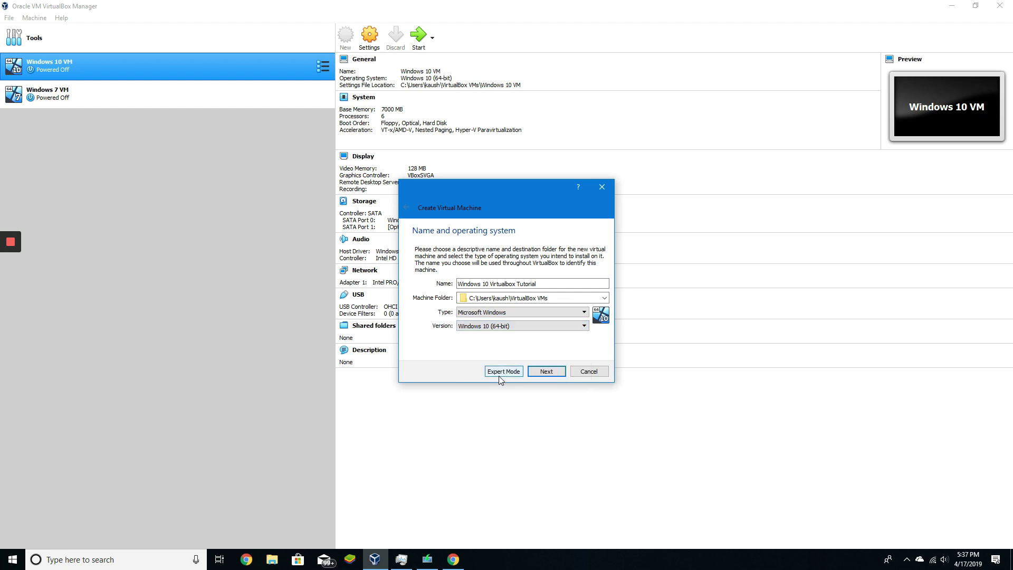
{"action": "left_click", "coordinate": [493, 326]}
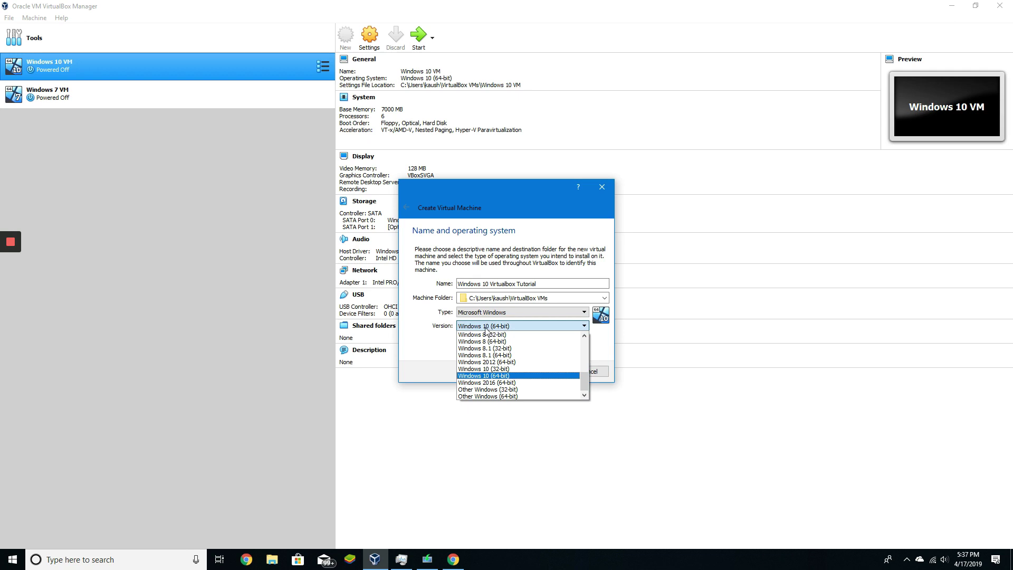
{"action": "left_click", "coordinate": [486, 327]}
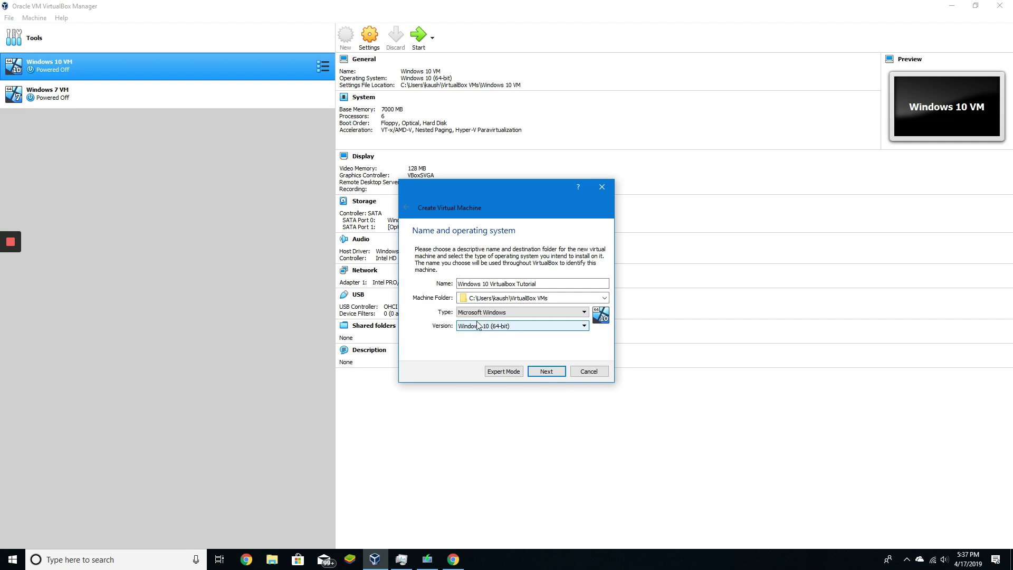
{"action": "left_click", "coordinate": [537, 376]}
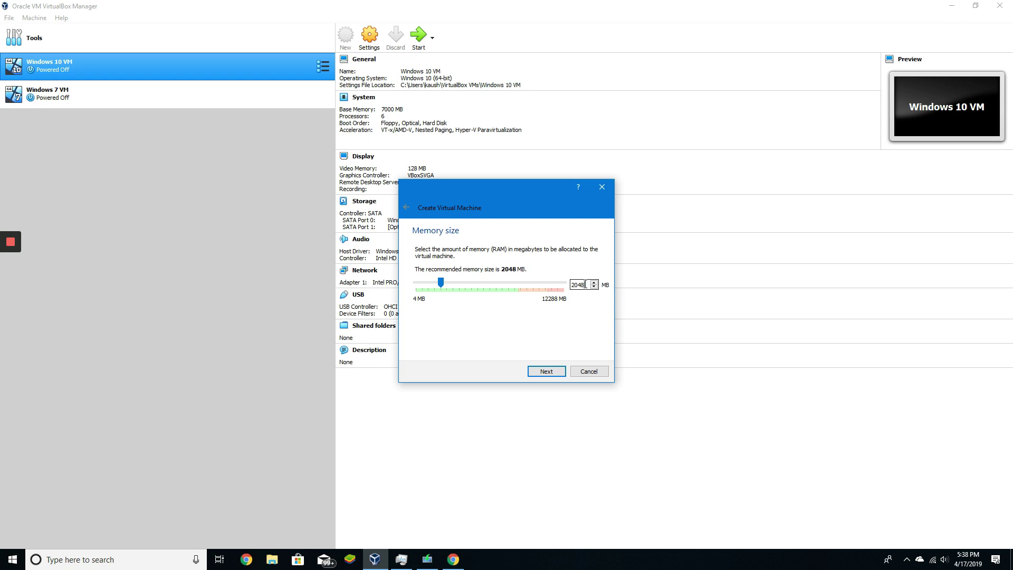
Allocate 4096 MB of memory to the new virtual machine and continue to the hard disk options.
{"action": "key", "text": "BackSpace"}
{"action": "key", "text": "BackSpace"}
{"action": "key", "text": "BackSpace"}
{"action": "type", "text": "4096"}
{"action": "left_click", "coordinate": [547, 371]}
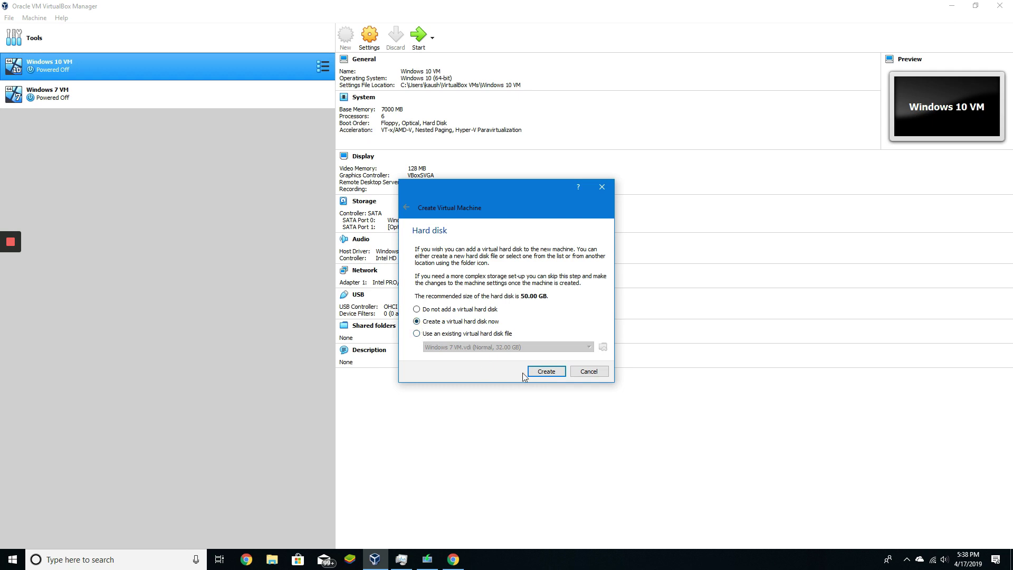
Create a new 30 GB fixed-size VDI virtual hard disk for the virtual machine.
{"action": "left_click", "coordinate": [541, 373]}
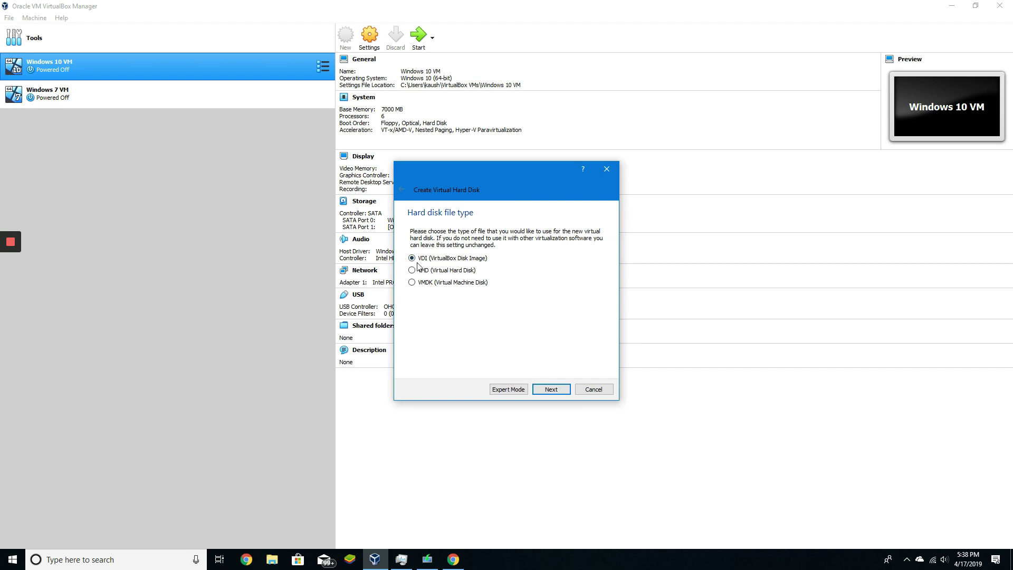
{"action": "left_click", "coordinate": [550, 389]}
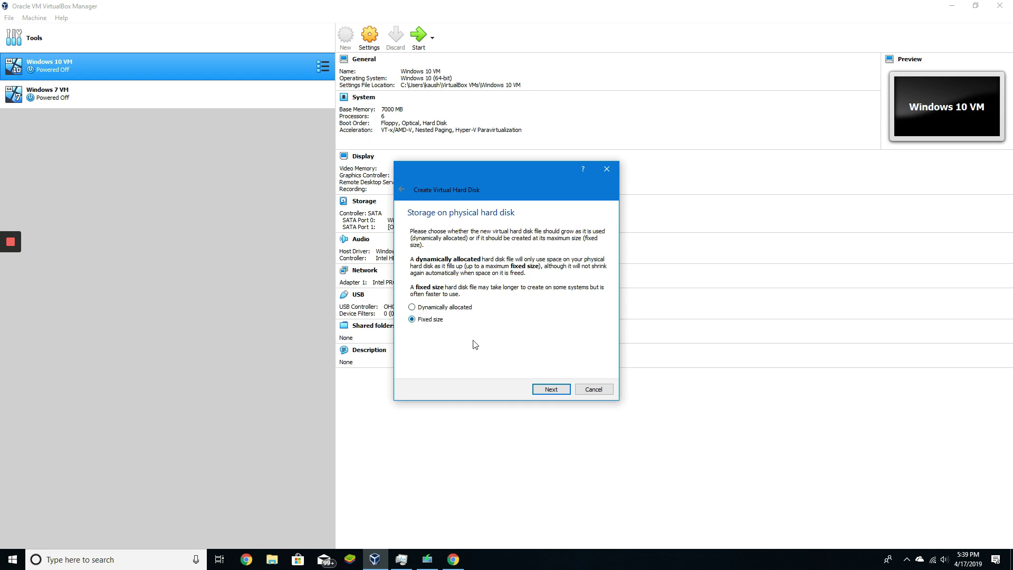
{"action": "left_click", "coordinate": [550, 390]}
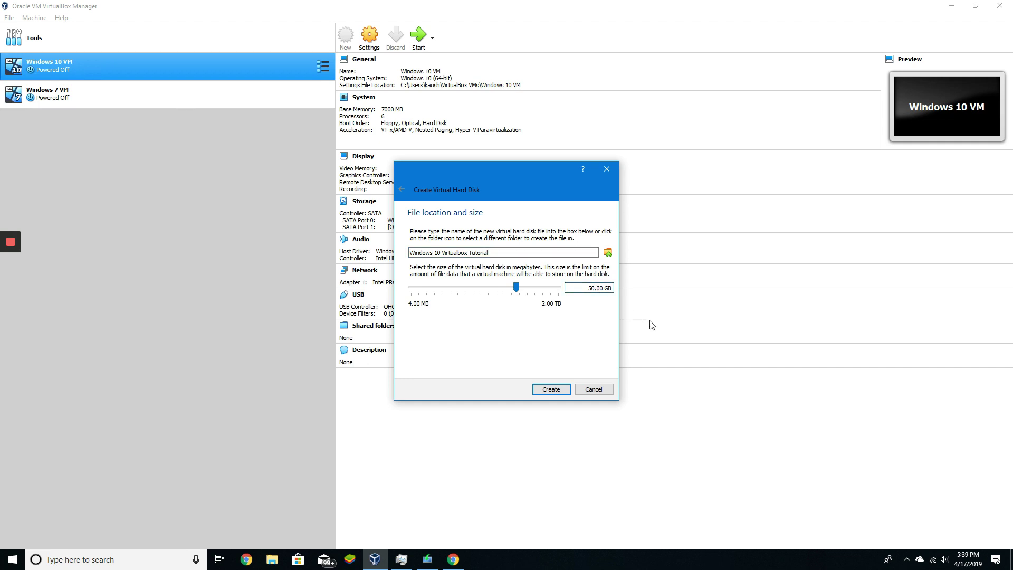
{"action": "key", "text": "BackSpace"}
{"action": "key", "text": "BackSpace"}
{"action": "type", "text": "30"}
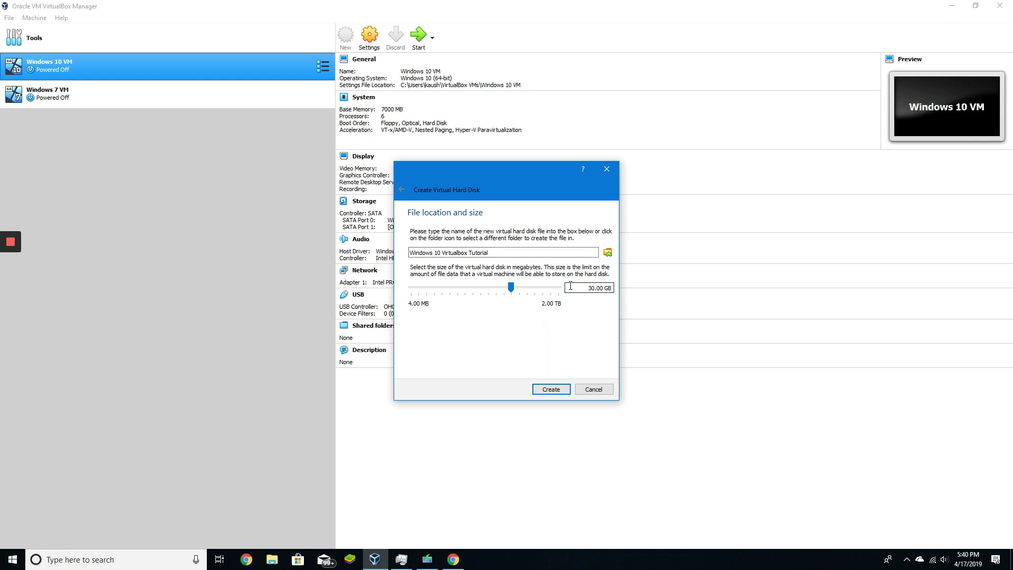
{"action": "left_click", "coordinate": [551, 389]}
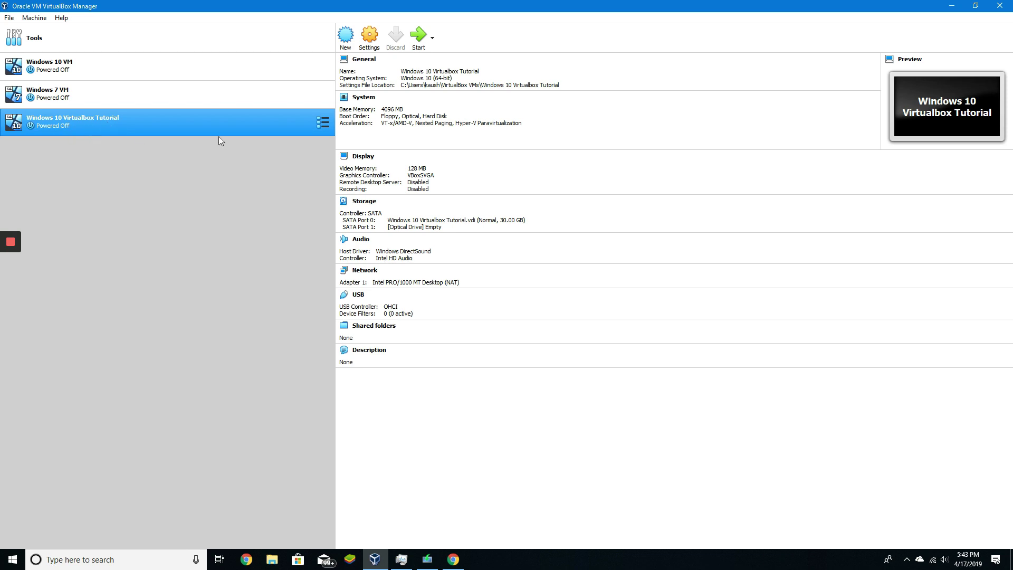
In the storage settings of the Windows 10 Virtualbox Tutorial machine, load Windows64bit.iso from Documents into the empty optical drive and save.
{"action": "left_click", "coordinate": [371, 37]}
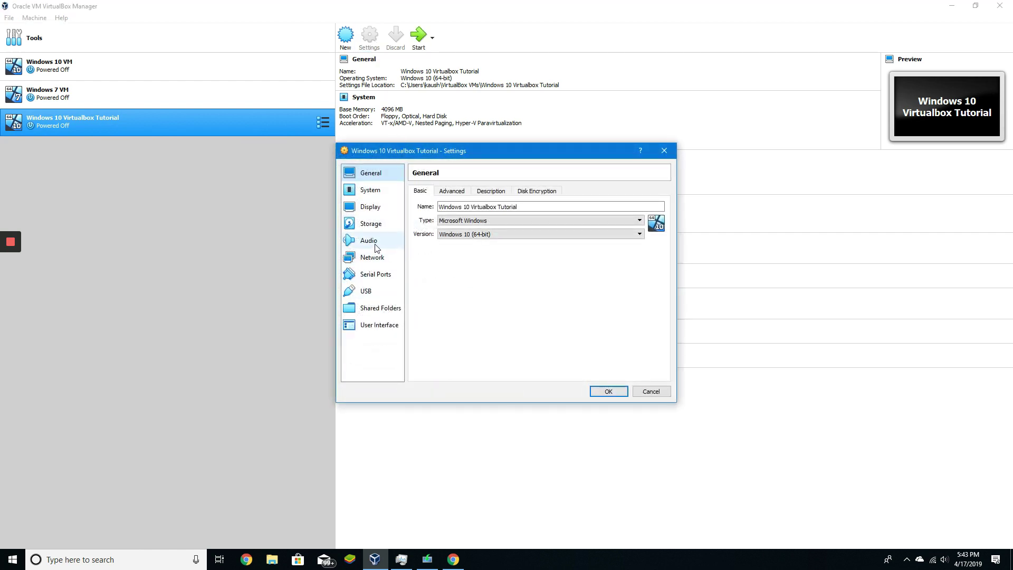
{"action": "left_click", "coordinate": [372, 227]}
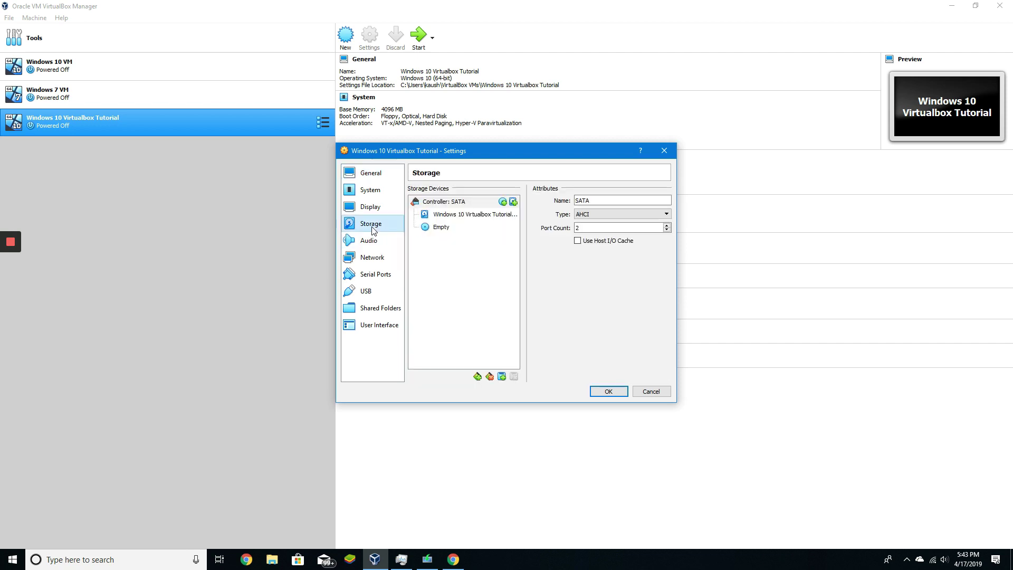
{"action": "left_click", "coordinate": [429, 230]}
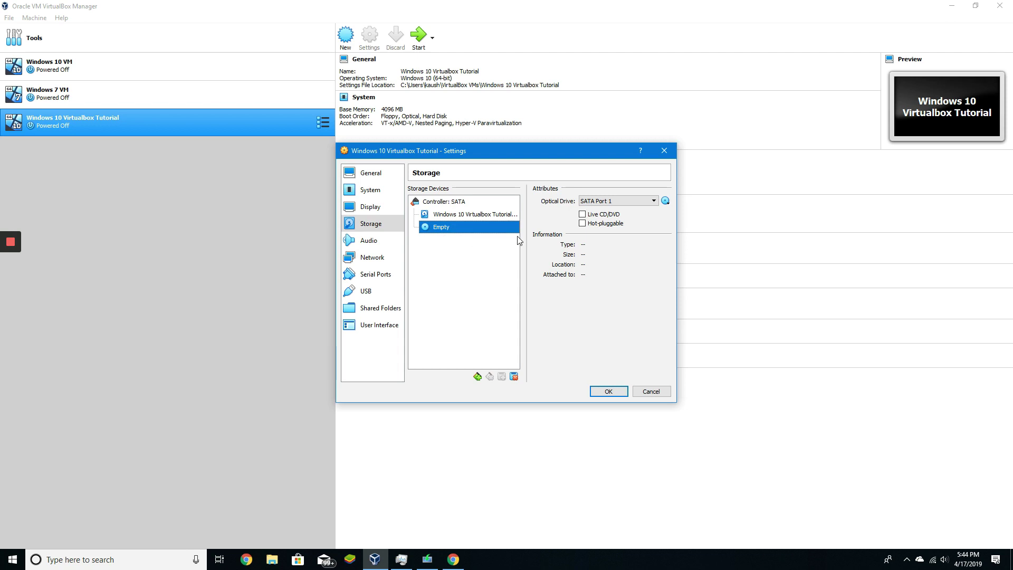
{"action": "left_click", "coordinate": [665, 200]}
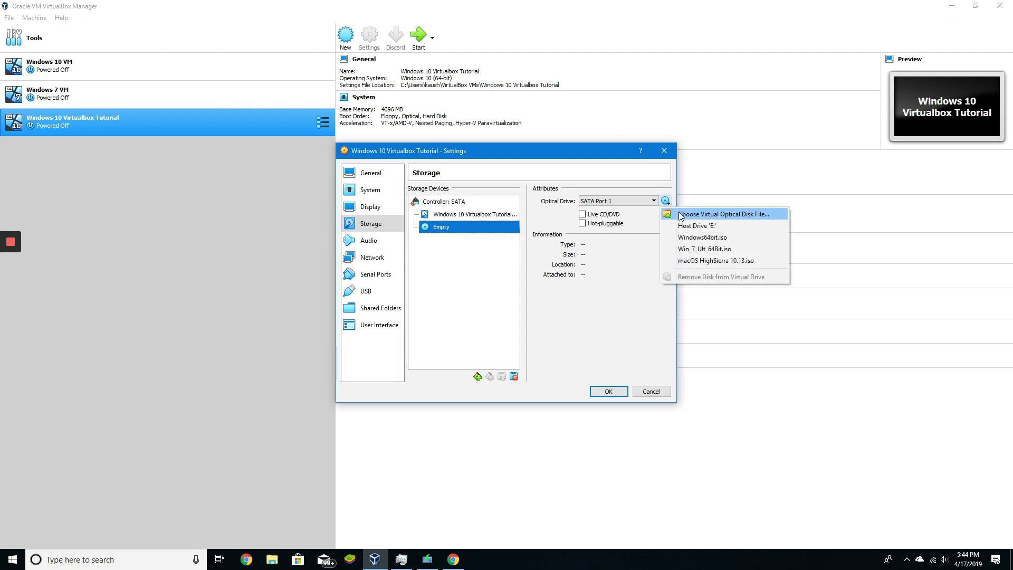
{"action": "left_click", "coordinate": [681, 215]}
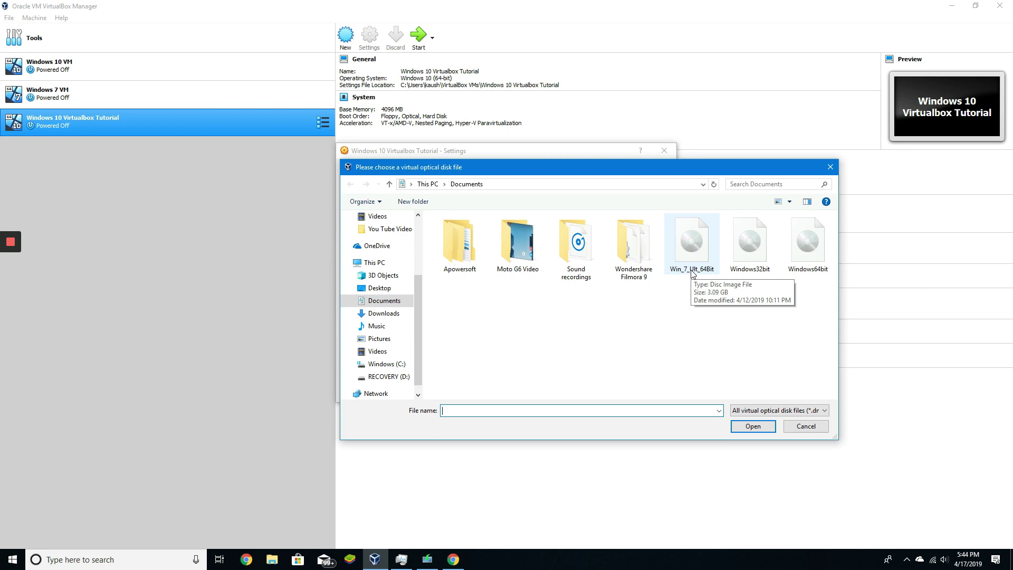
{"action": "left_click", "coordinate": [792, 268]}
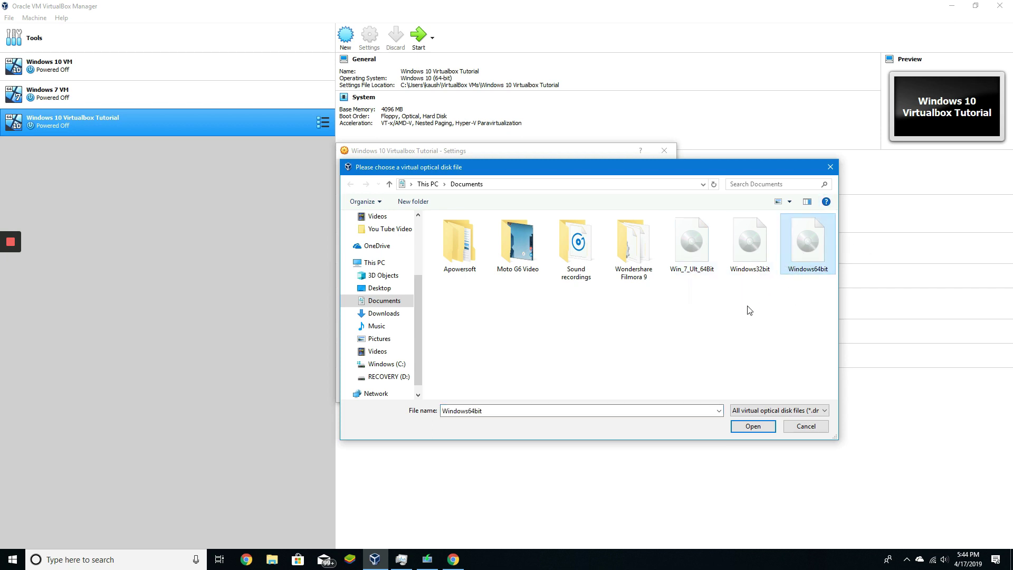
{"action": "left_click", "coordinate": [753, 426]}
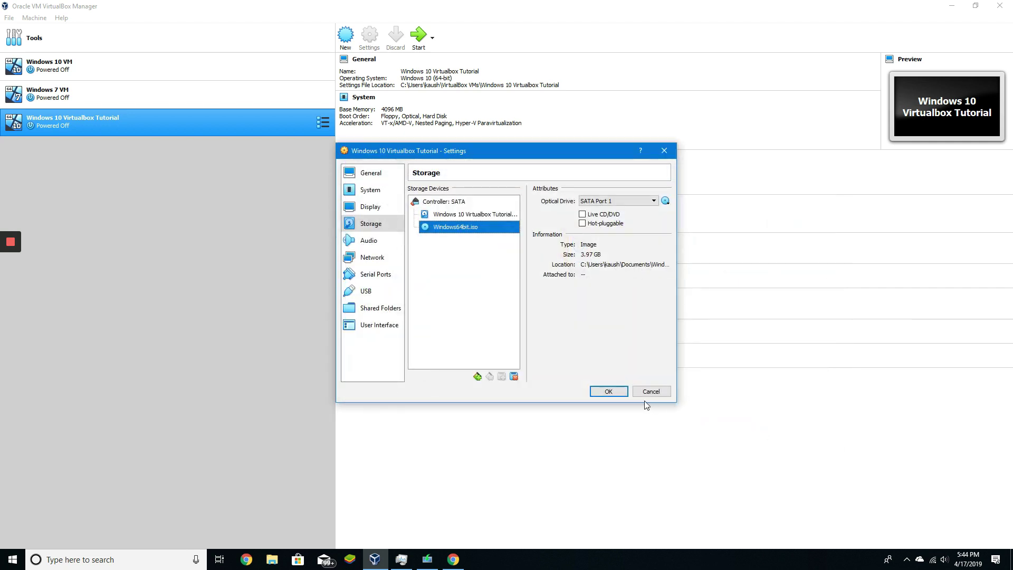
{"action": "left_click", "coordinate": [607, 391]}
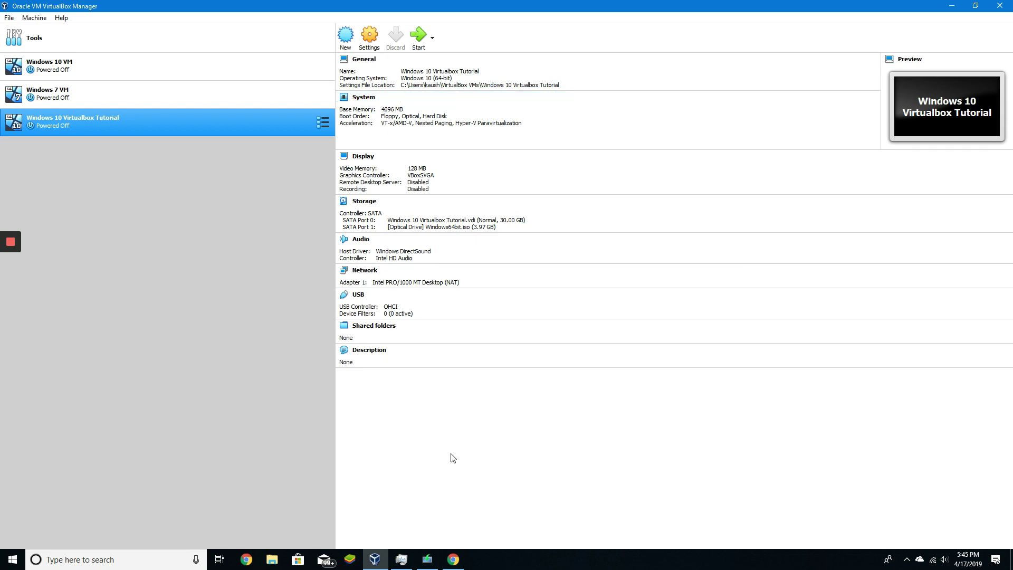
Start the Windows 10 Virtualbox Tutorial machine, minimize the VirtualBox Manager and maximize the virtual machine's window.
{"action": "mouse_move", "coordinate": [455, 559]}
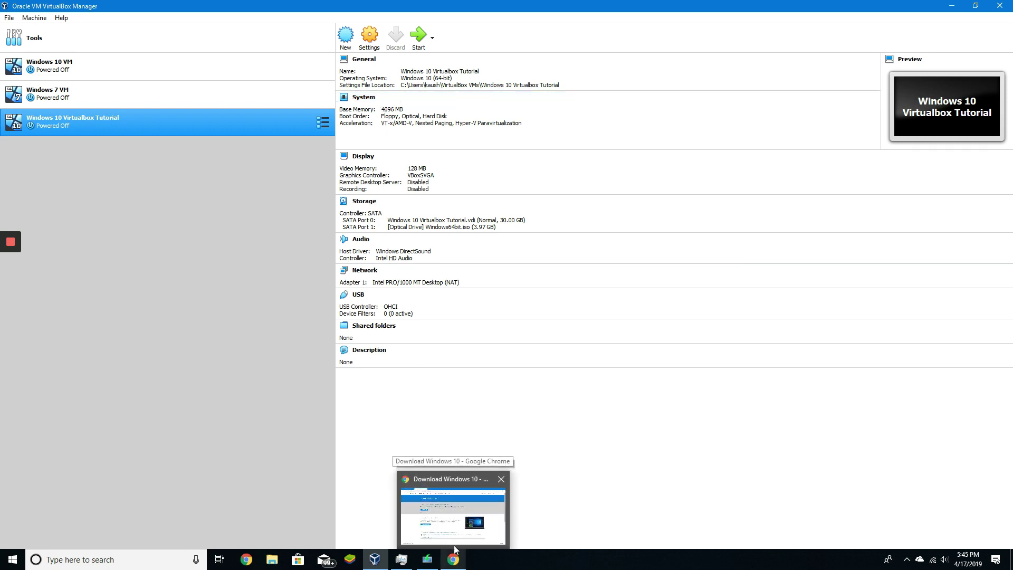
{"action": "mouse_move", "coordinate": [437, 516]}
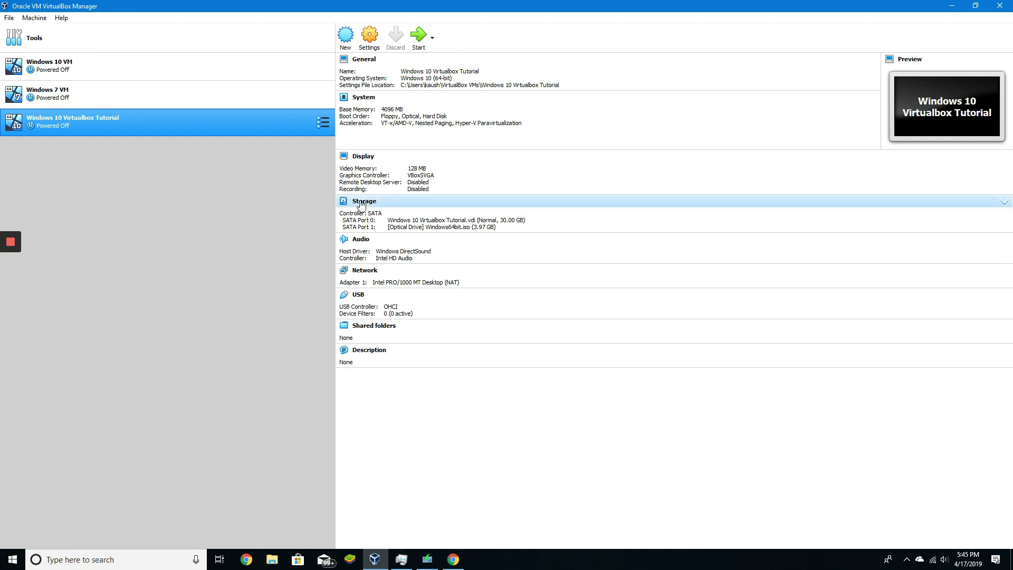
{"action": "left_click", "coordinate": [411, 42]}
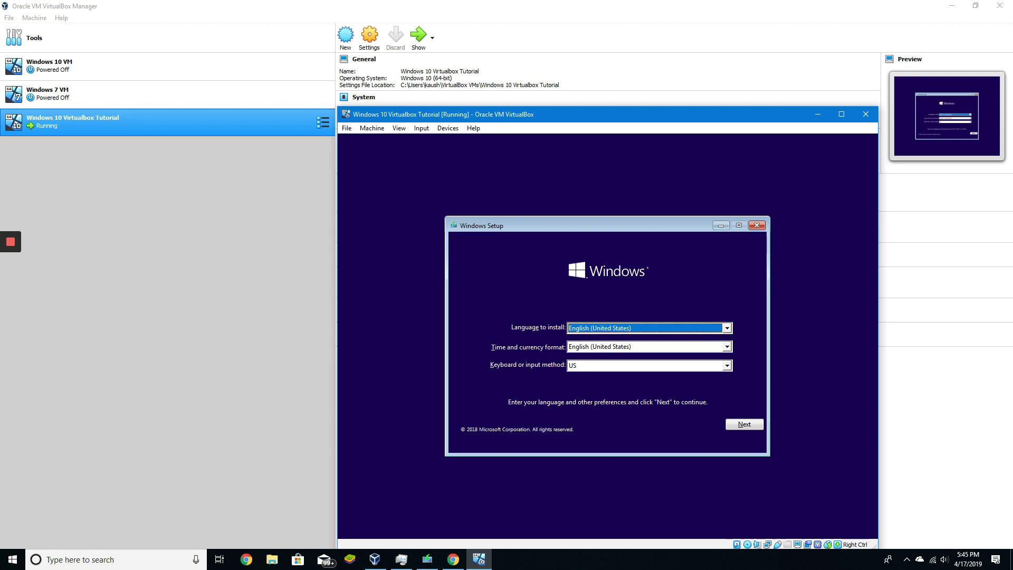
{"action": "left_click", "coordinate": [939, 7]}
{"action": "left_click", "coordinate": [952, 6]}
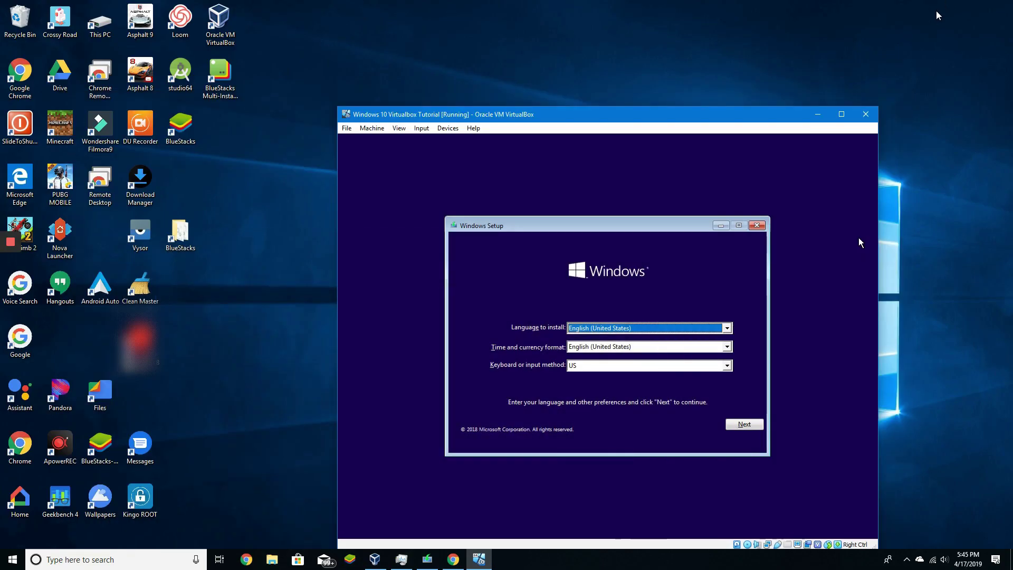
{"action": "left_click", "coordinate": [842, 115]}
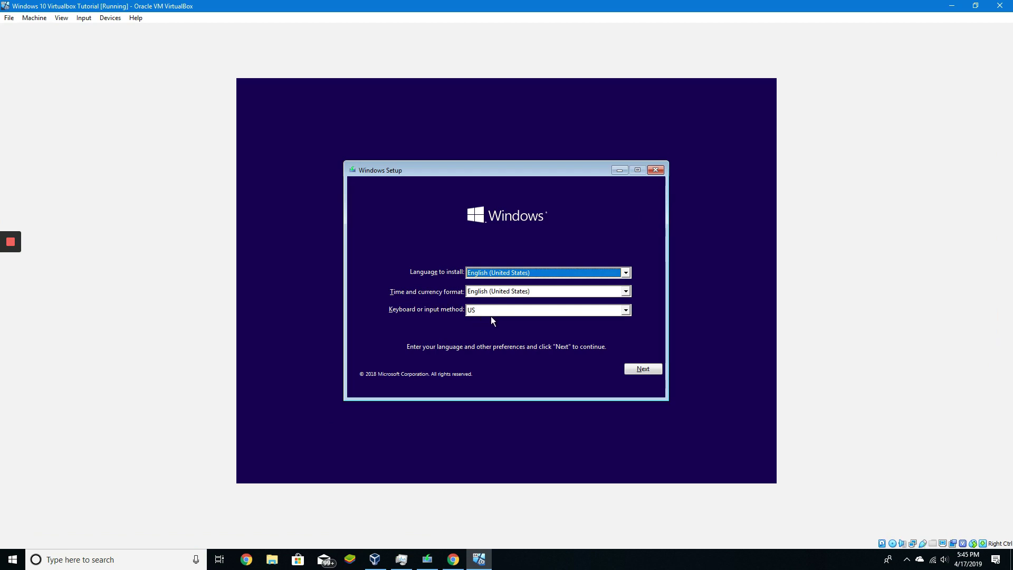
Begin the Windows installation with the English (United States) language and US keyboard defaults, continuing without a product key.
{"action": "left_click", "coordinate": [639, 369]}
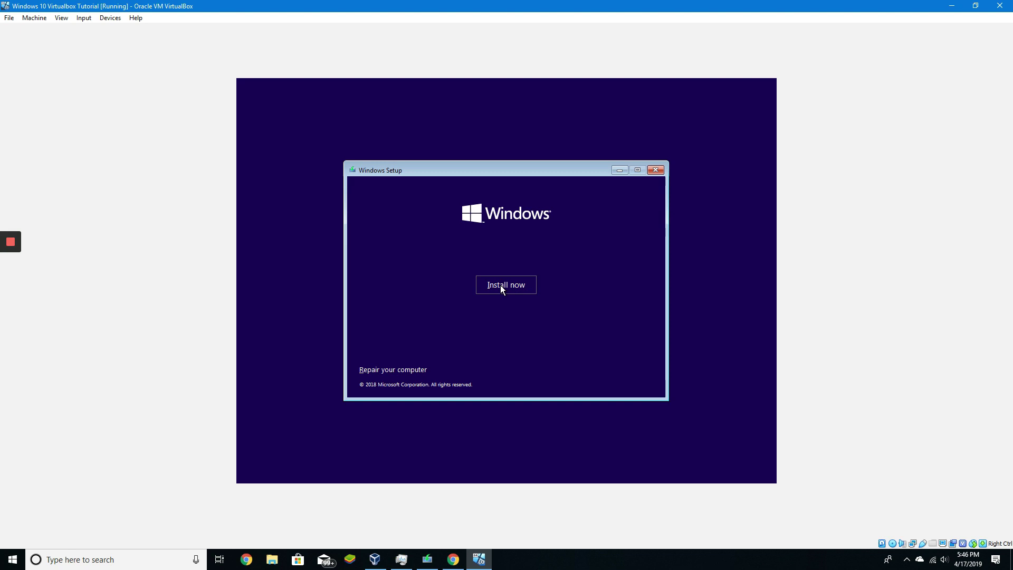
{"action": "left_click", "coordinate": [500, 285]}
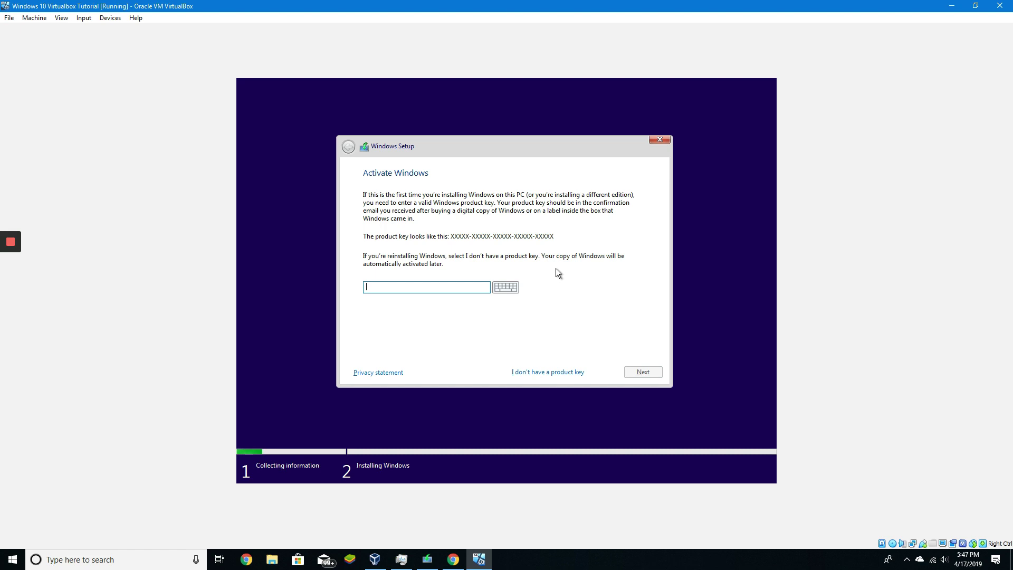
{"action": "left_click", "coordinate": [560, 371]}
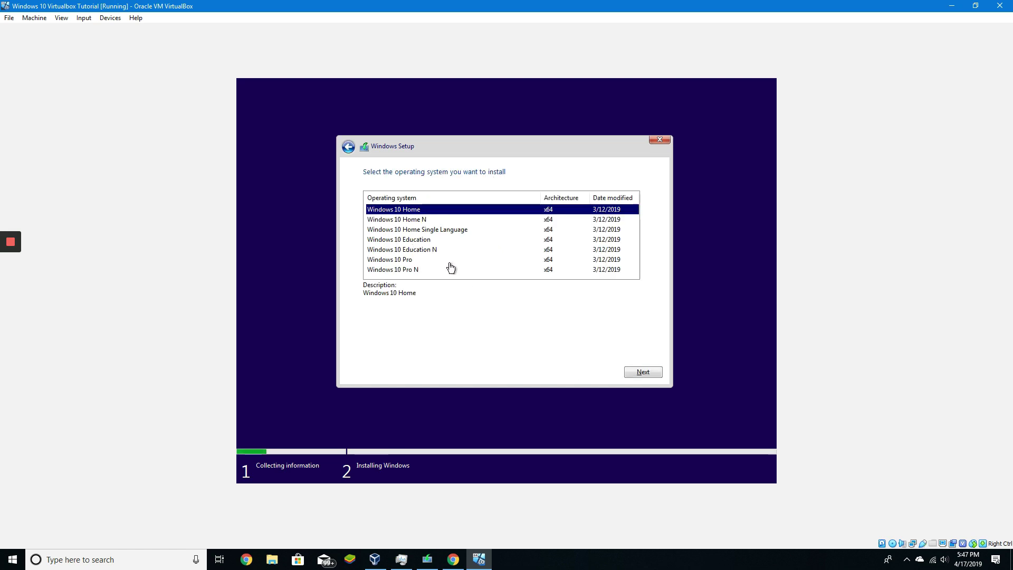
Choose Windows 10 Pro as the operating system to install and continue to the license terms.
{"action": "left_click", "coordinate": [434, 253]}
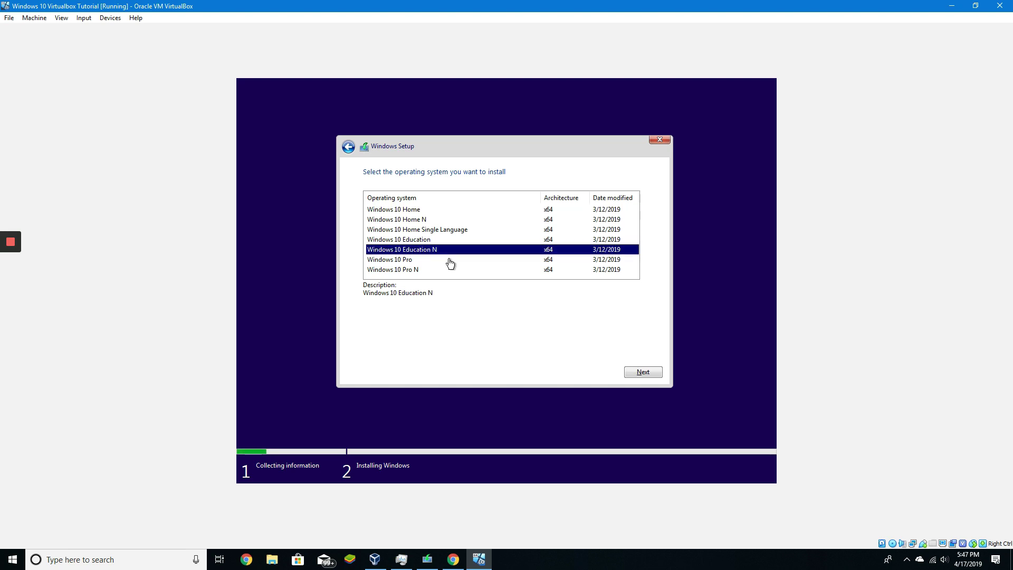
{"action": "left_click", "coordinate": [449, 261]}
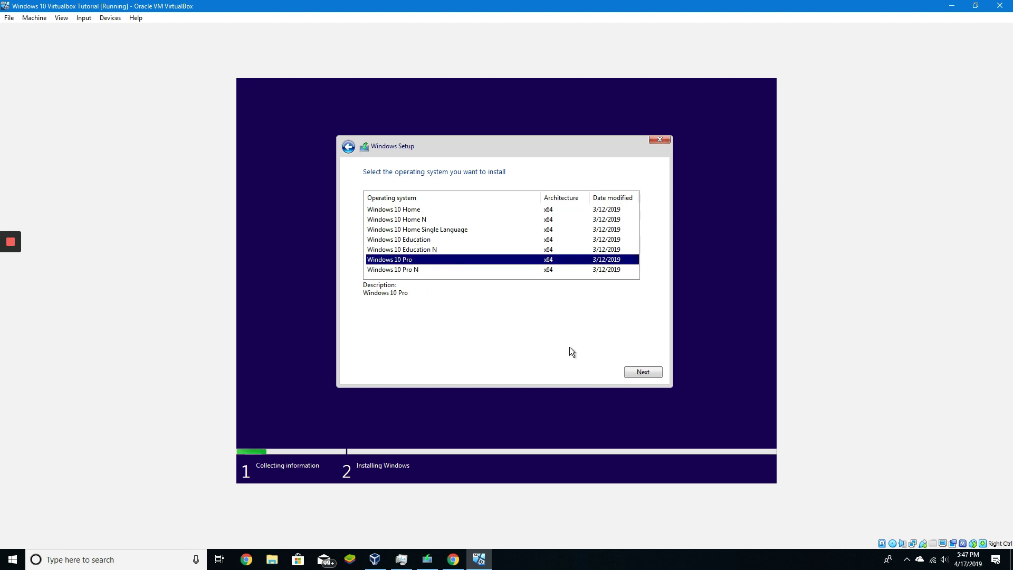
{"action": "left_click", "coordinate": [634, 375]}
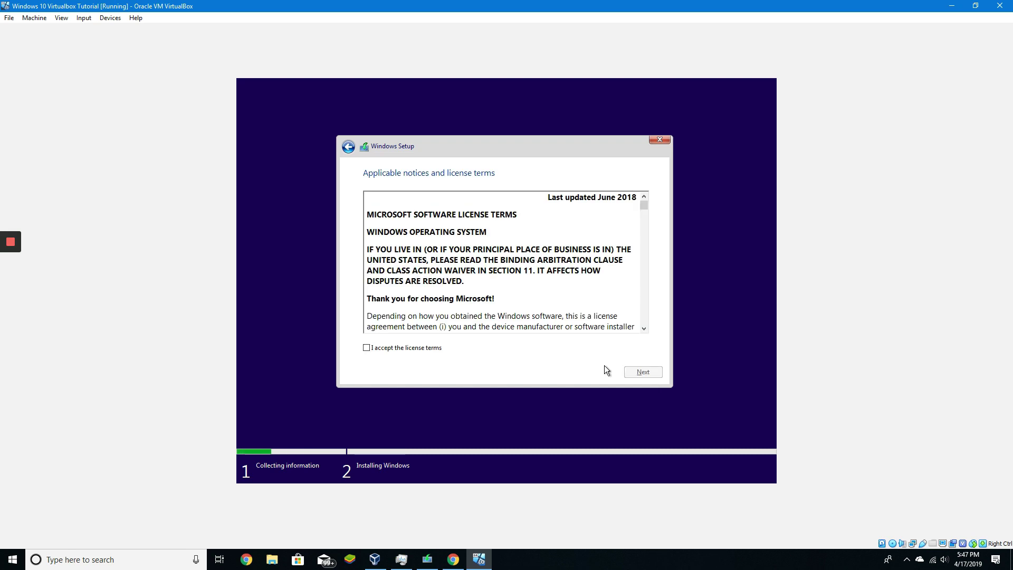
Accept the license terms and run a custom Windows-only installation on the Drive 0 unallocated space.
{"action": "left_click", "coordinate": [398, 353]}
{"action": "left_click", "coordinate": [635, 373]}
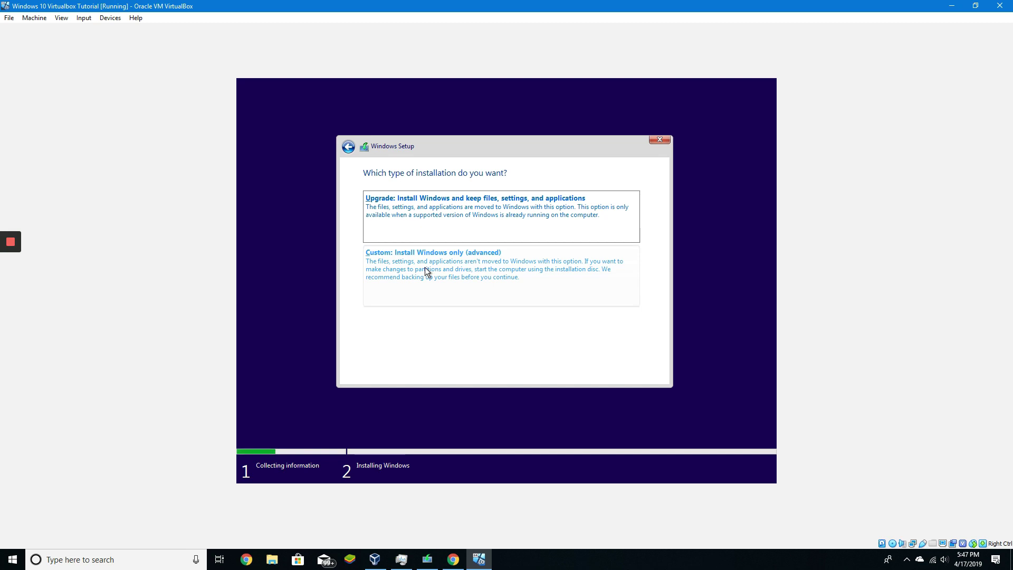
{"action": "left_click", "coordinate": [425, 267]}
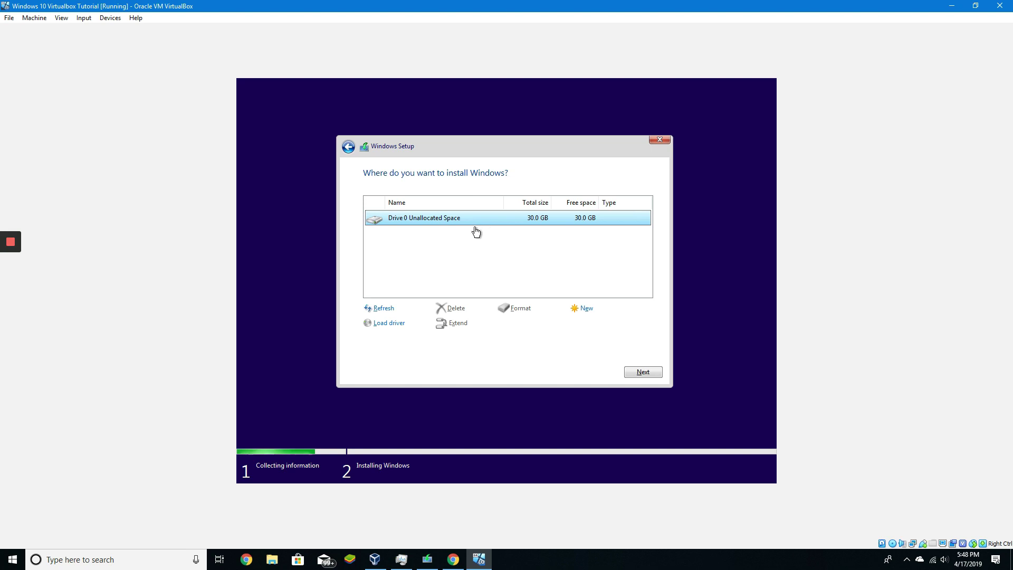
{"action": "left_click", "coordinate": [640, 374]}
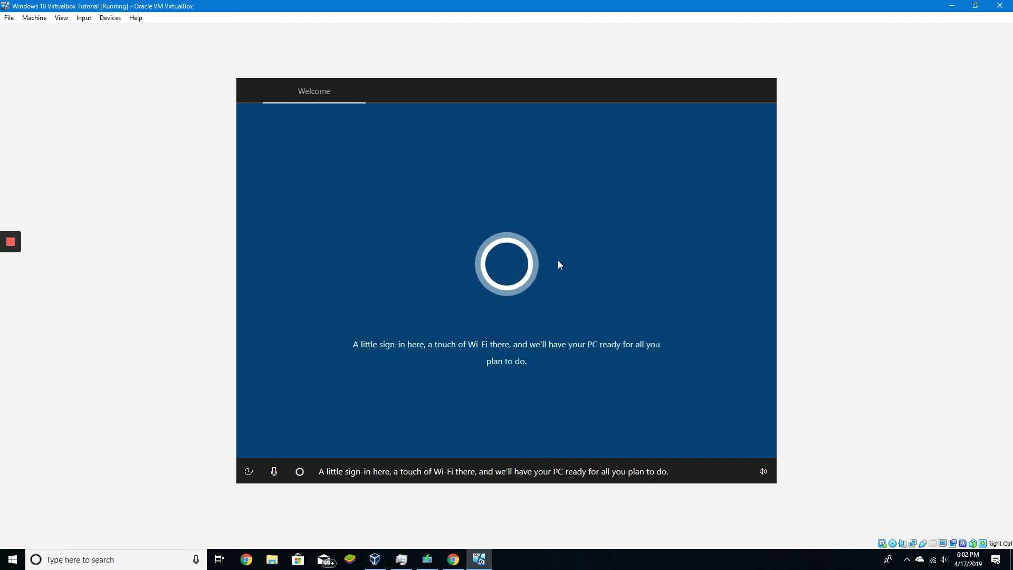
Mute the microphone on the Windows 10 welcome screen.
{"action": "left_click", "coordinate": [275, 472]}
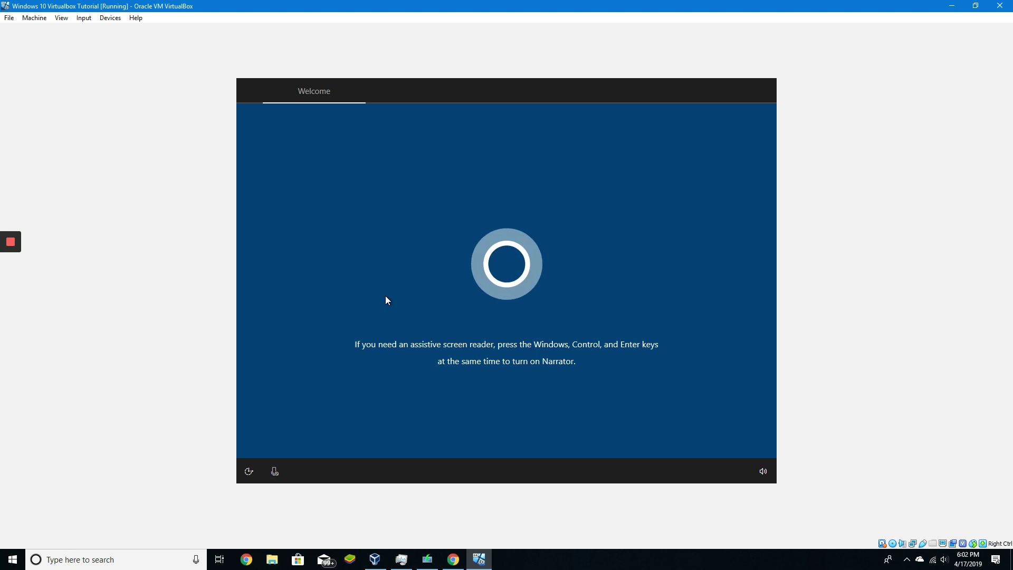
Continue through the Windows setup pages for region and keyboard with the default selections.
{"action": "left_click", "coordinate": [702, 433]}
{"action": "left_click", "coordinate": [701, 433]}
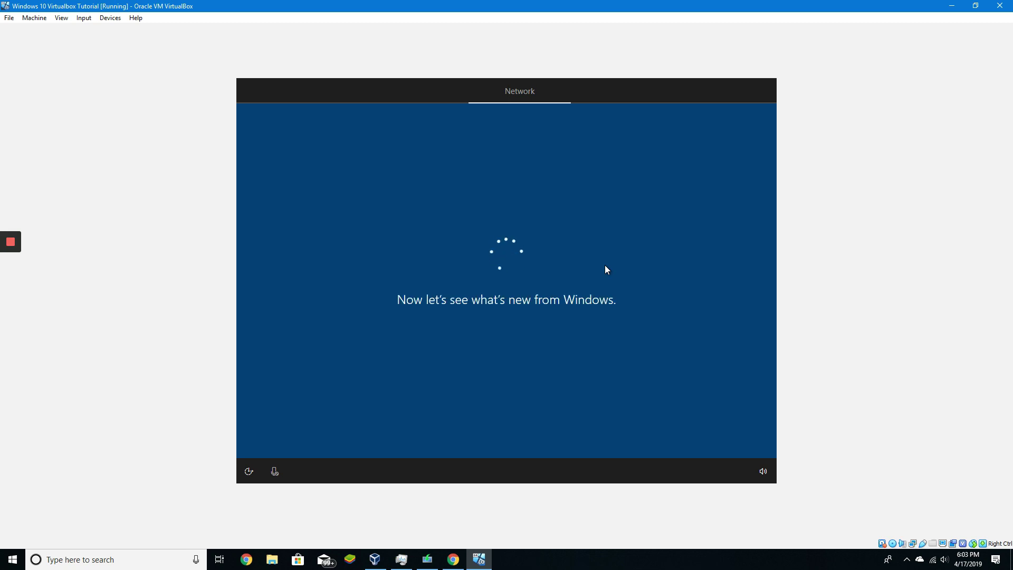
{"action": "left_click", "coordinate": [605, 266]}
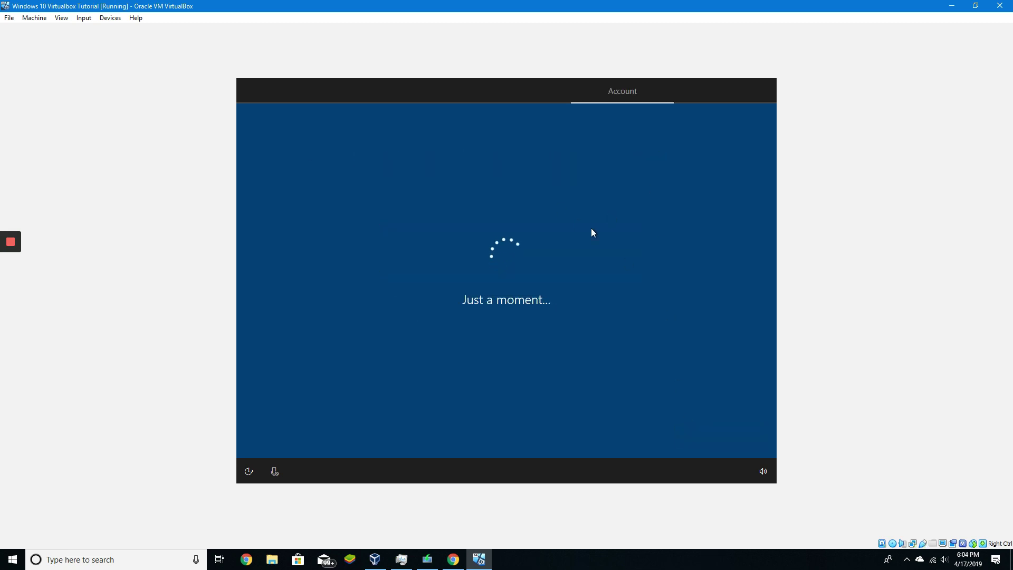
Set up an offline account named A.S.K. Tutorials and continue without entering a password.
{"action": "left_click", "coordinate": [255, 443]}
{"action": "left_click", "coordinate": [652, 436]}
{"action": "type", "text": "aaaaaaaaaaaaaaaaaaa"}
{"action": "key", "text": "ctrl+a"}
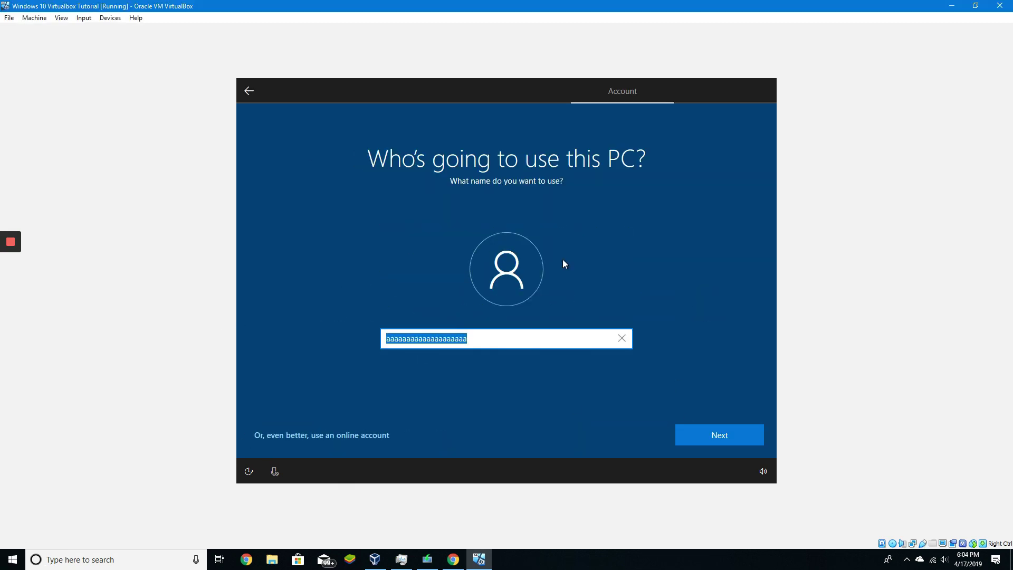
{"action": "type", "text": "A.D.S. Tutorialsdddd"}
{"action": "left_click", "coordinate": [691, 439]}
{"action": "left_click", "coordinate": [692, 442]}
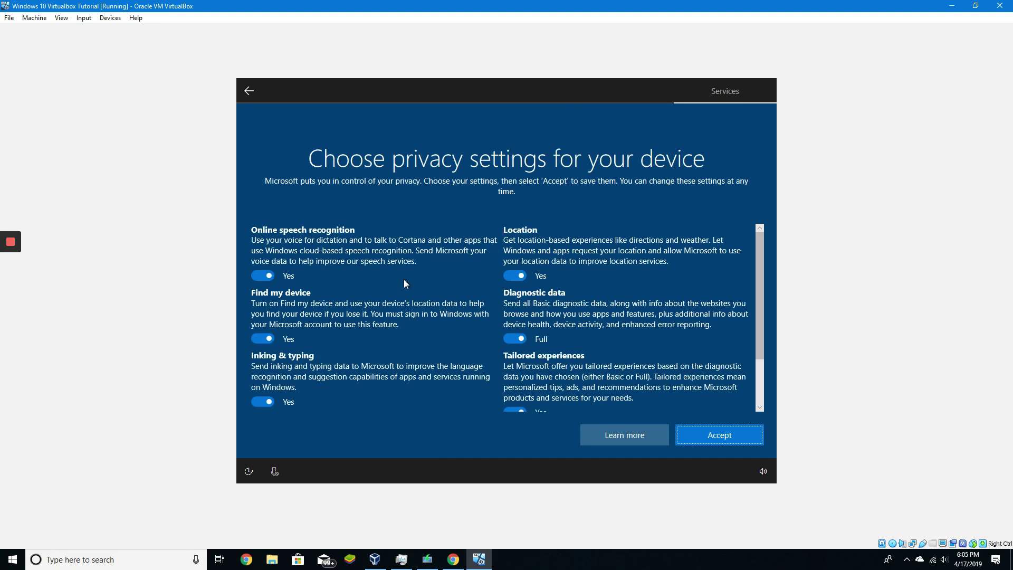
Review the privacy settings for the device and accept them with the default choices.
{"action": "scroll", "coordinate": [406, 285], "scroll_direction": "down", "scroll_amount": 3}
{"action": "left_click", "coordinate": [719, 434]}
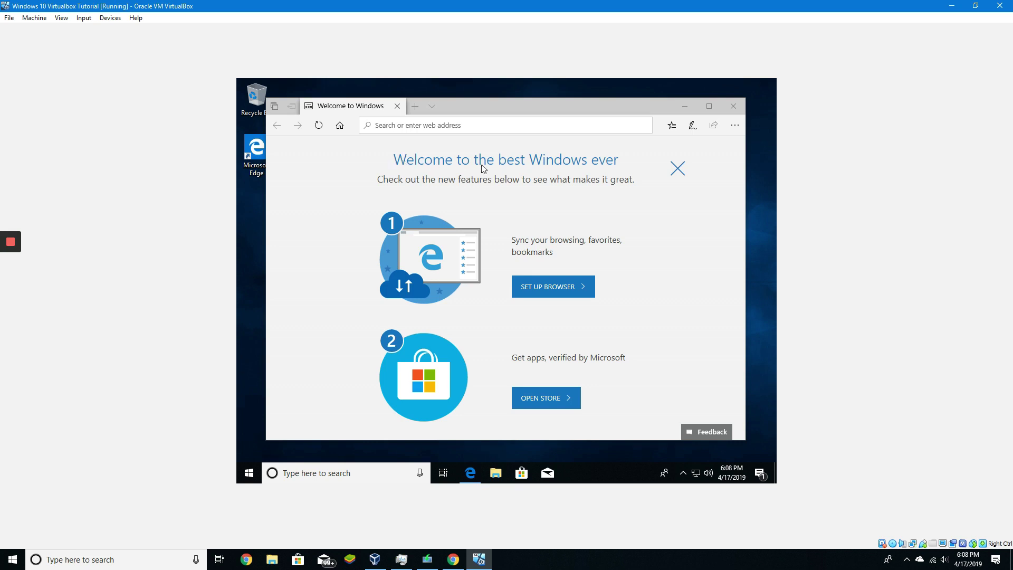
Minimize the Microsoft Edge welcome window and look over the Start menu of the new Windows installation.
{"action": "left_click", "coordinate": [686, 107]}
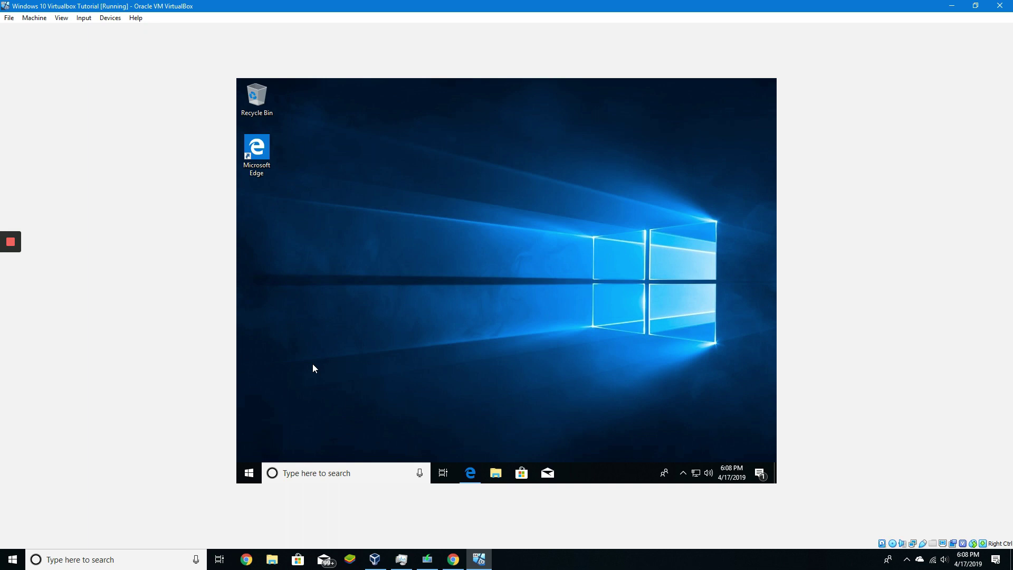
{"action": "left_click", "coordinate": [249, 472]}
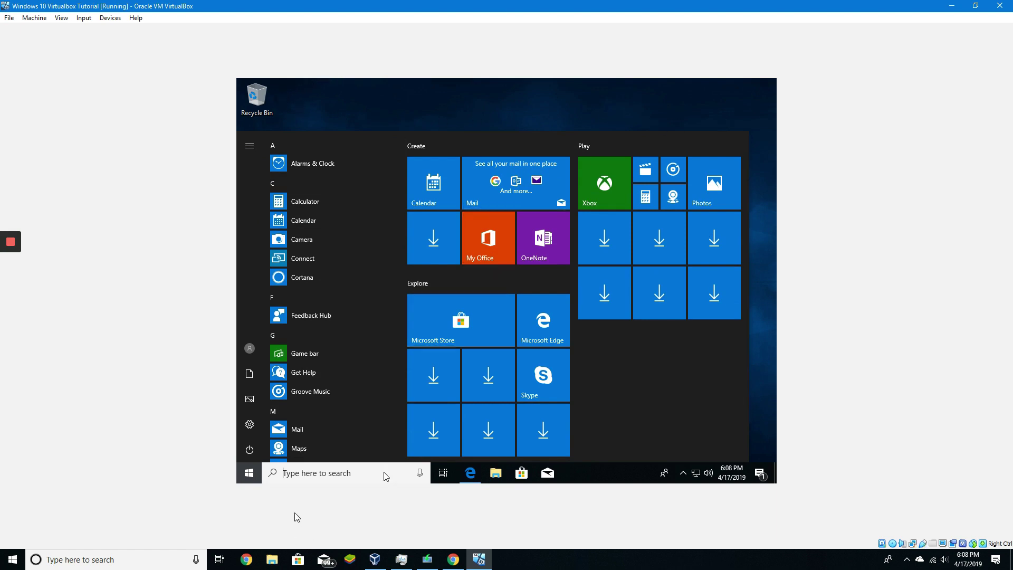
{"action": "left_click", "coordinate": [251, 472]}
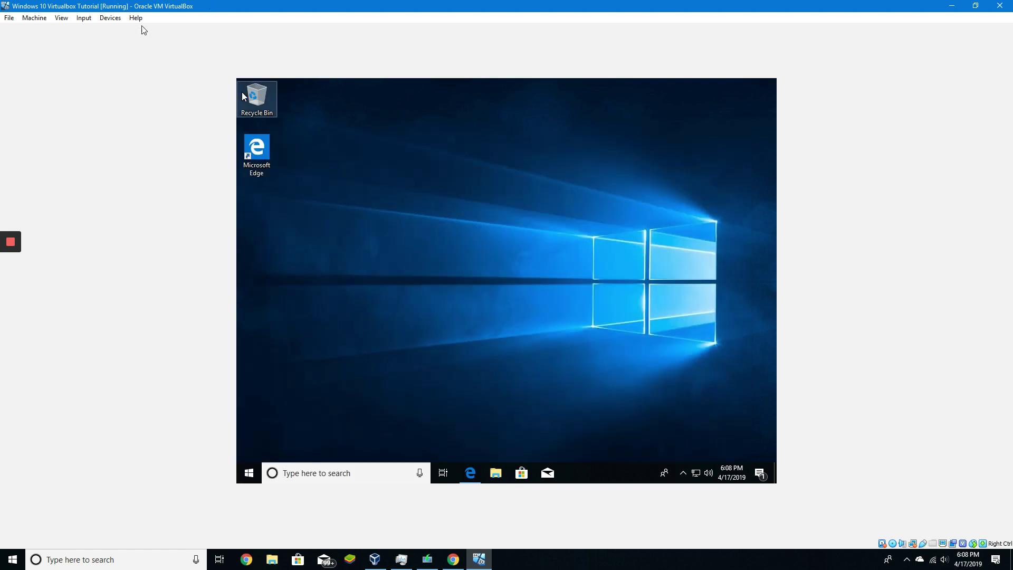
Try the virtual machine in full-screen mode, look at its device options, and return to windowed mode.
{"action": "left_click", "coordinate": [63, 19]}
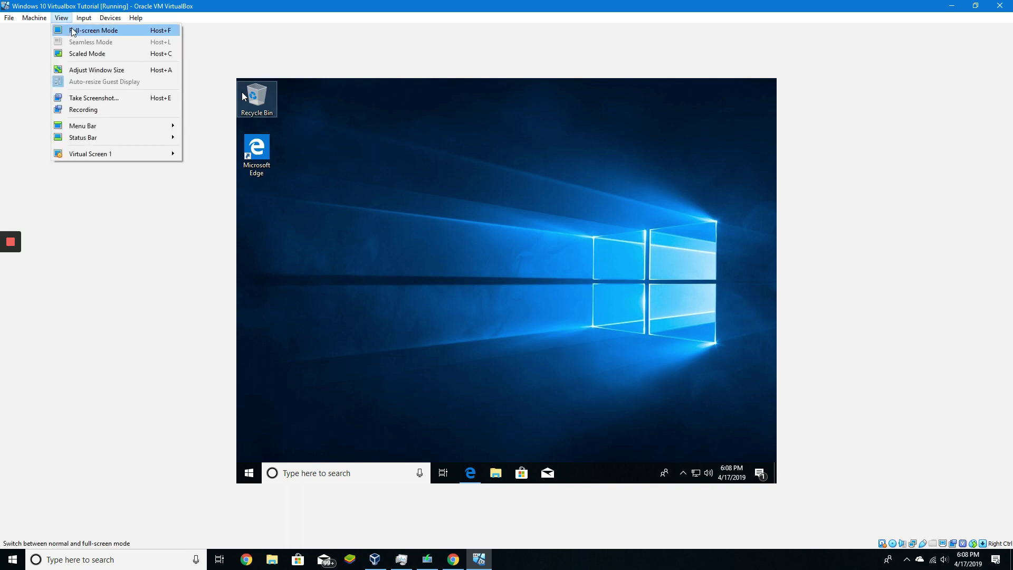
{"action": "left_click", "coordinate": [73, 32]}
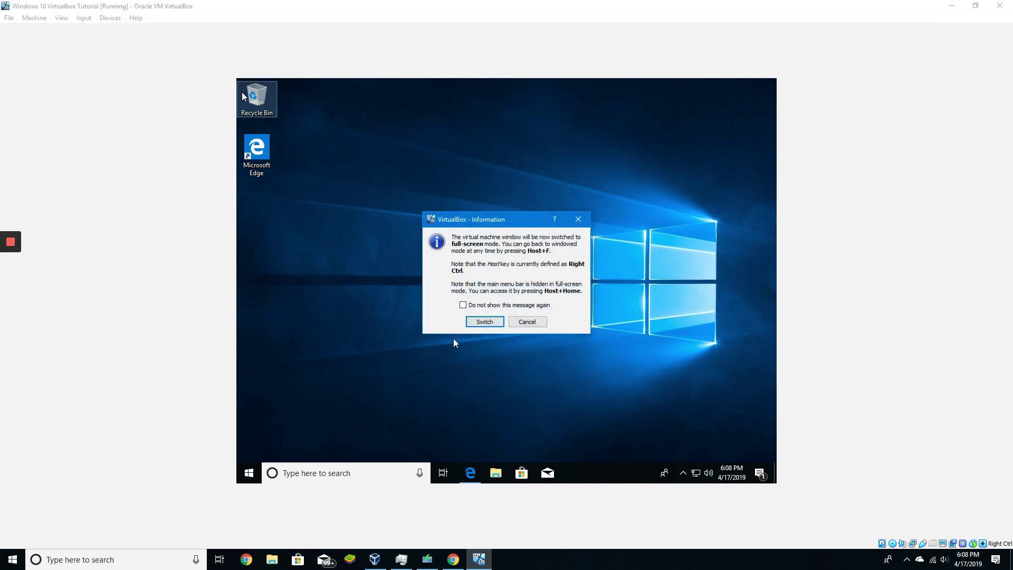
{"action": "left_click", "coordinate": [481, 319]}
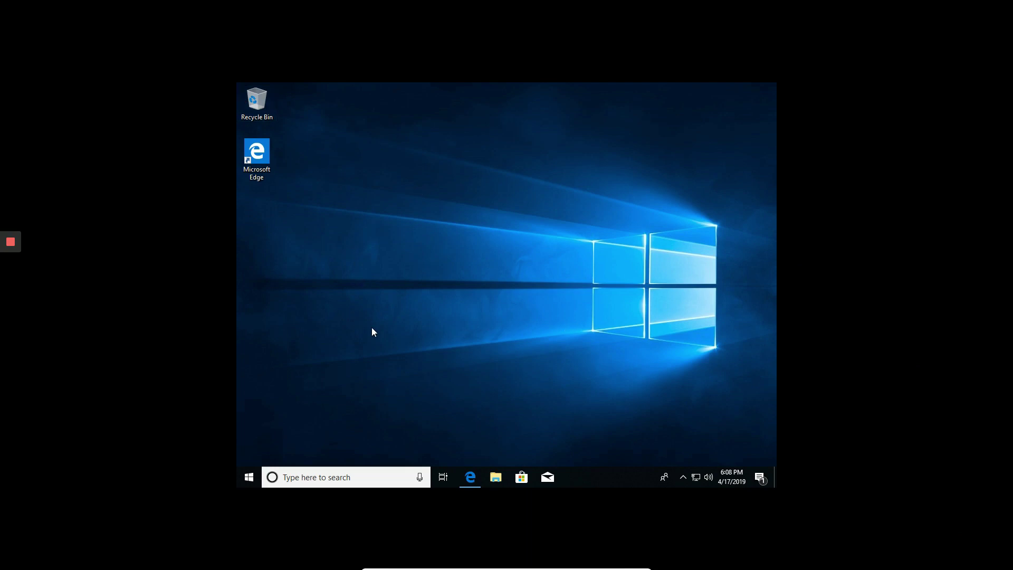
{"action": "mouse_move", "coordinate": [420, 568]}
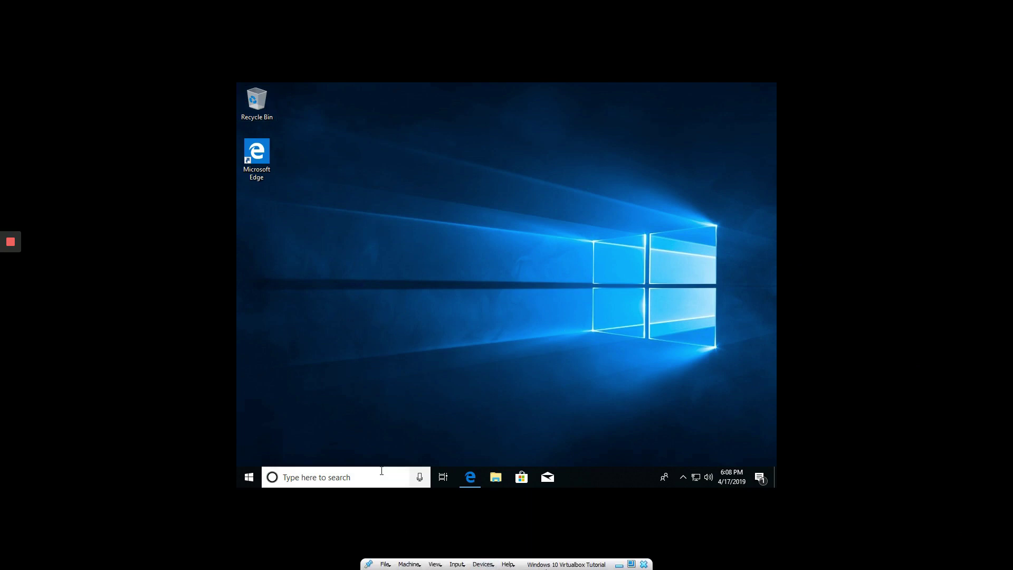
{"action": "left_click", "coordinate": [483, 564]}
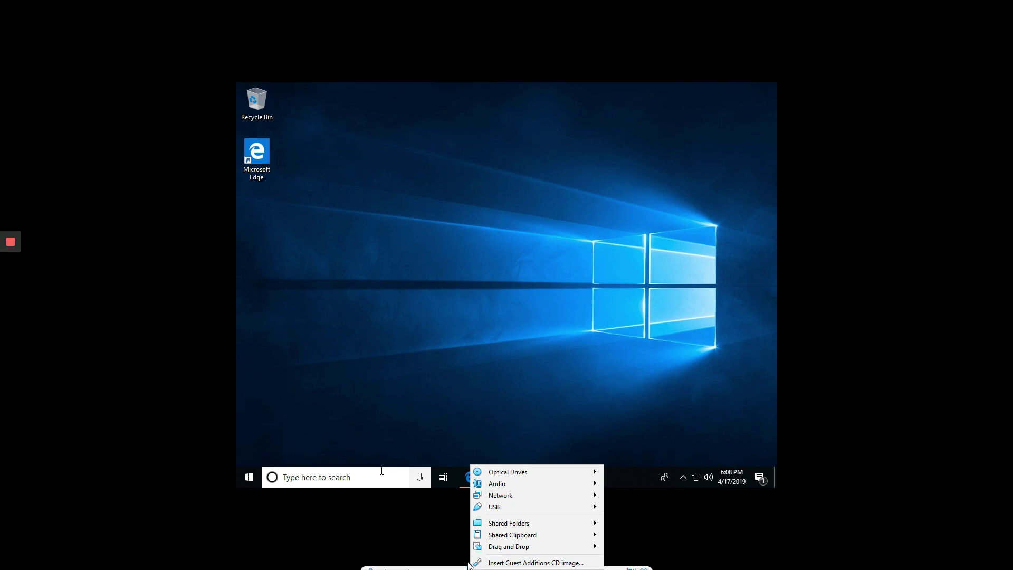
{"action": "left_click", "coordinate": [432, 463]}
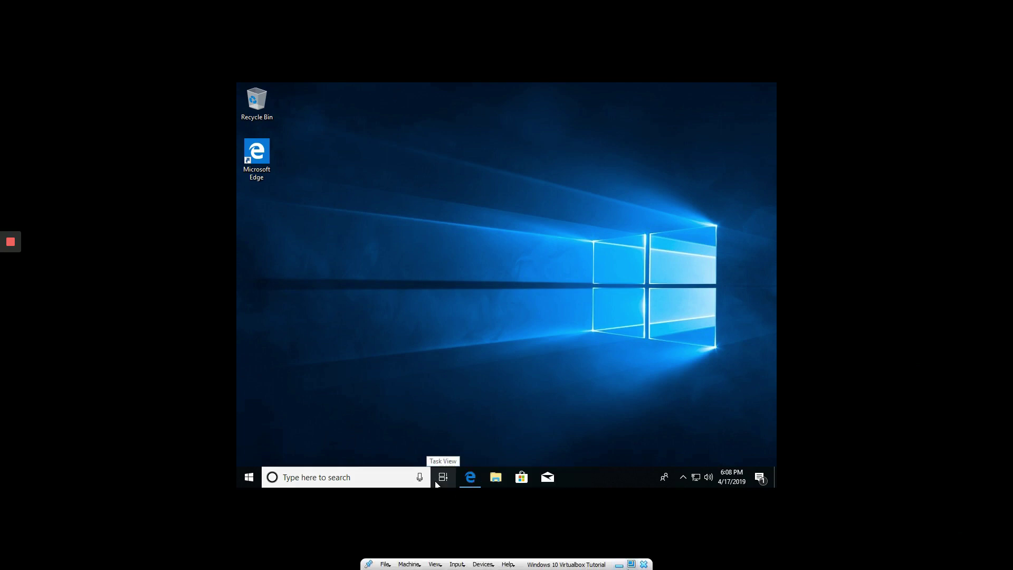
{"action": "key", "text": "Control_R+f"}
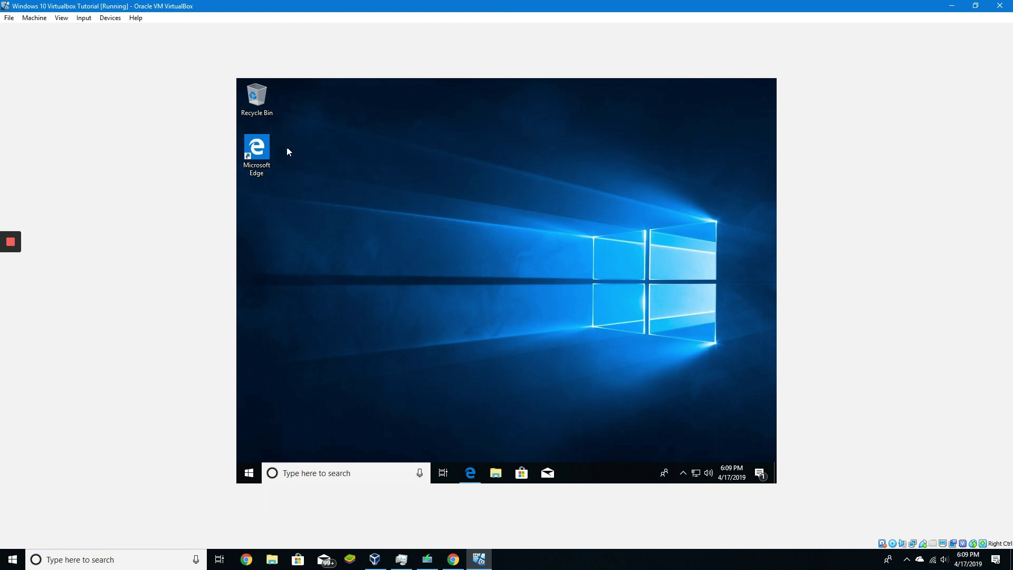
Insert the Guest Additions CD image into the virtual machine and close the minimized Microsoft Edge window.
{"action": "left_click", "coordinate": [111, 19]}
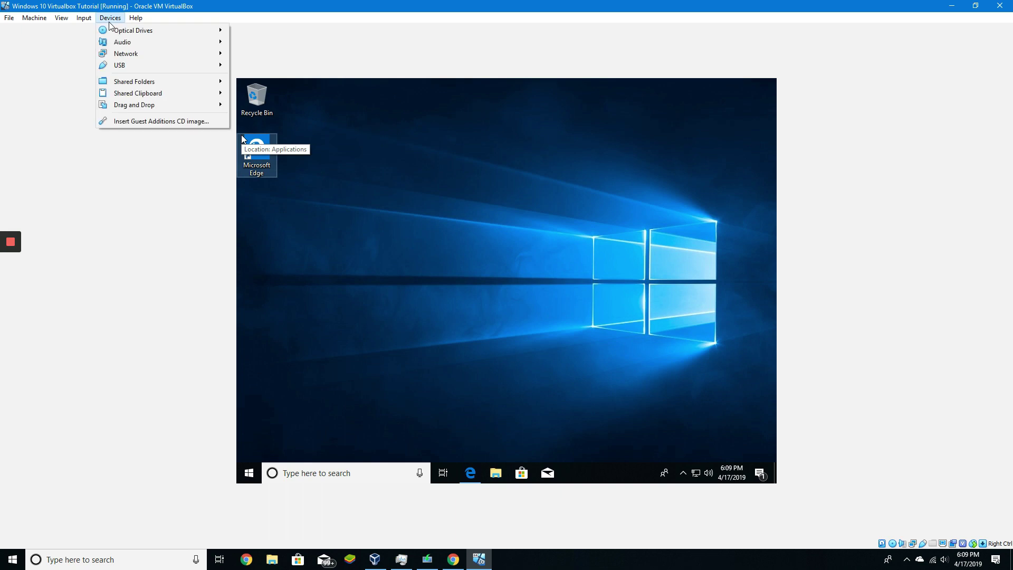
{"action": "left_click", "coordinate": [172, 121]}
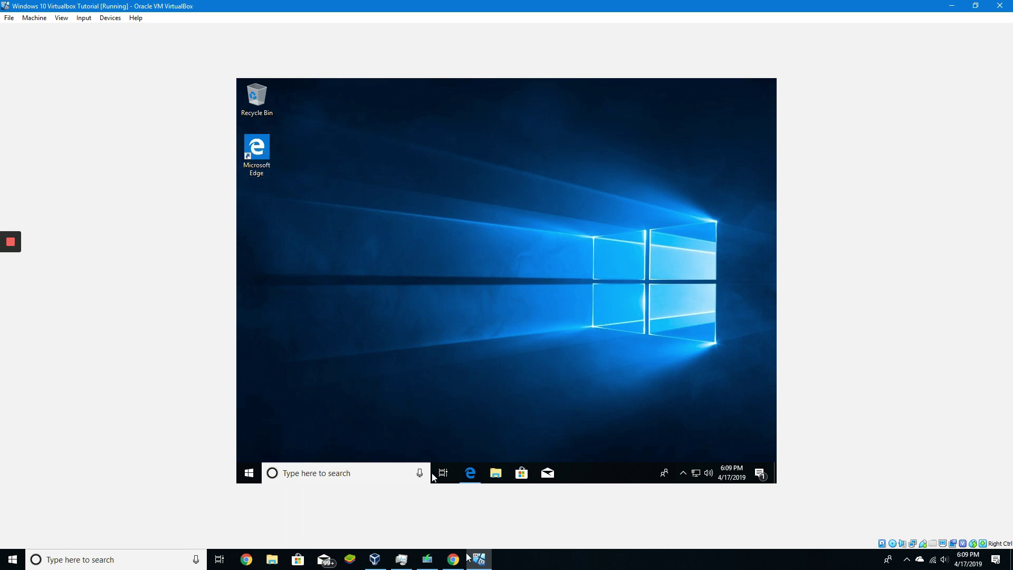
{"action": "right_click", "coordinate": [471, 471]}
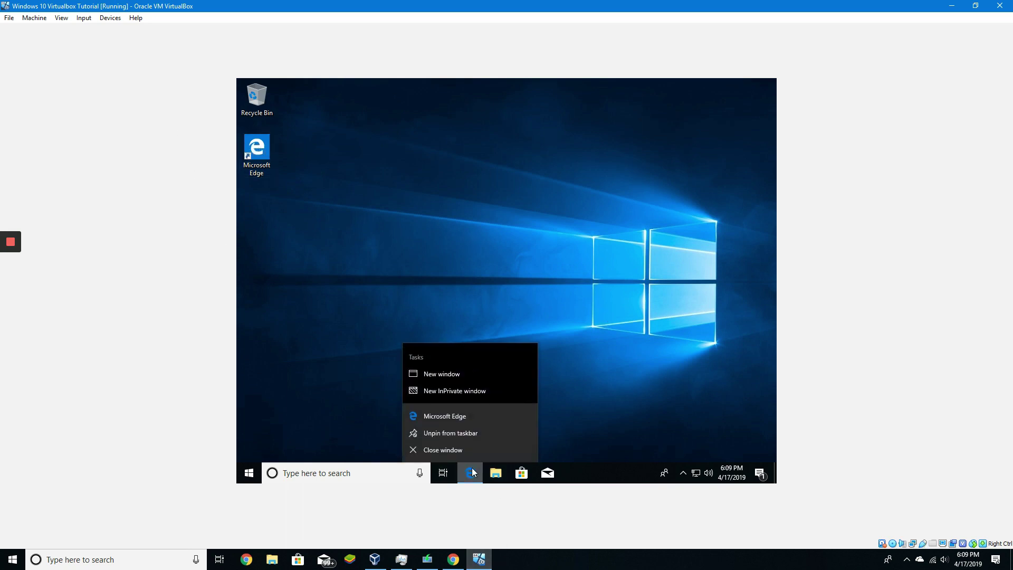
{"action": "left_click", "coordinate": [466, 449]}
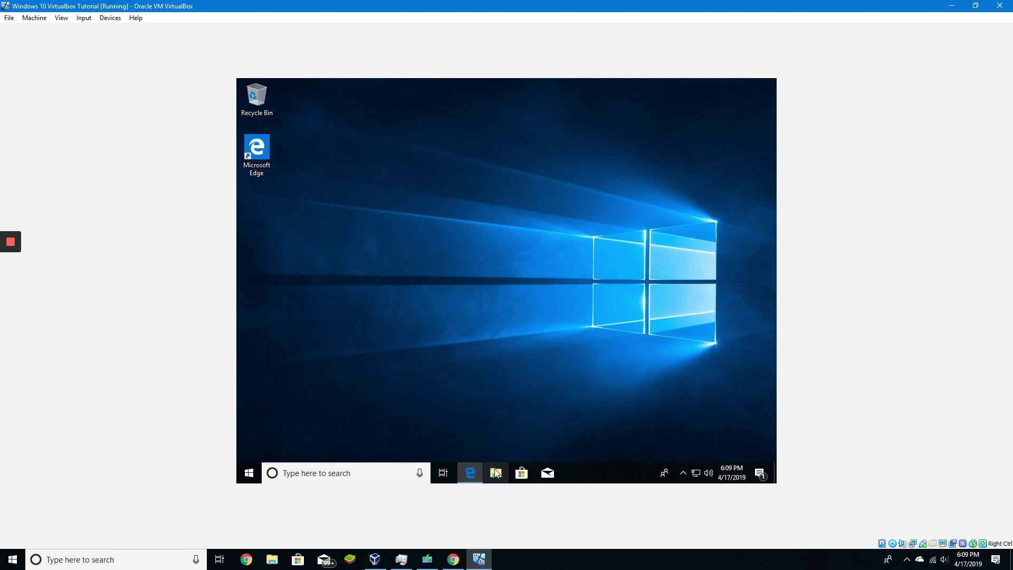
Run VBoxWindowsAdditions from the VirtualBox Guest Additions CD drive (D:) and allow it to make changes.
{"action": "left_click", "coordinate": [496, 473]}
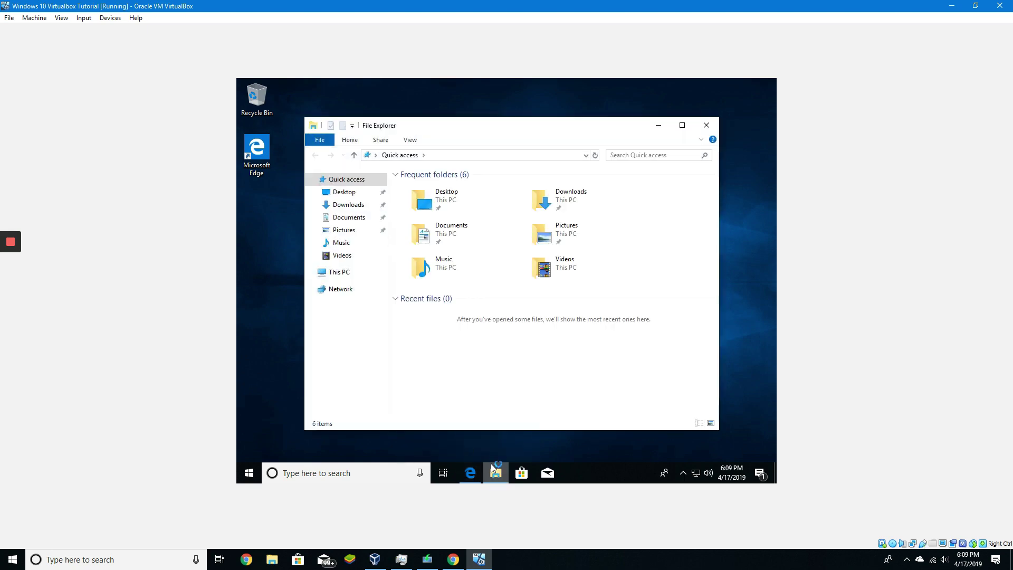
{"action": "left_click", "coordinate": [351, 272]}
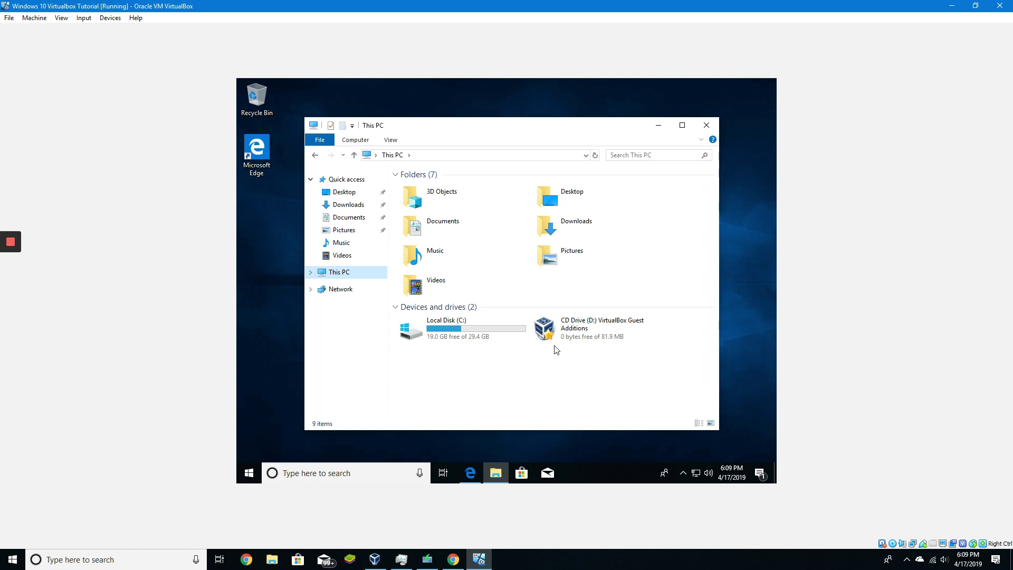
{"action": "double_click", "coordinate": [562, 335]}
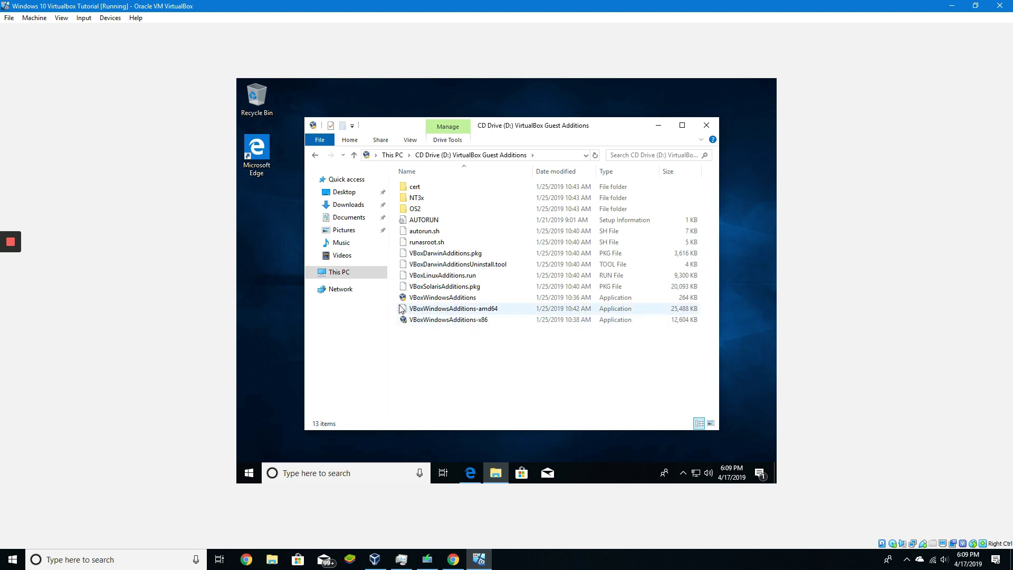
{"action": "double_click", "coordinate": [439, 298]}
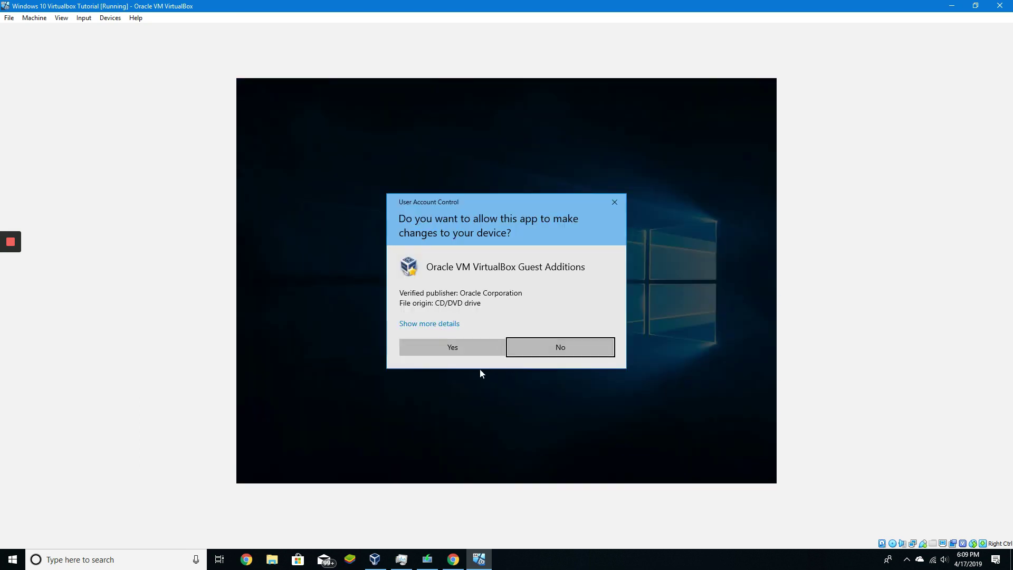
{"action": "left_click", "coordinate": [429, 347]}
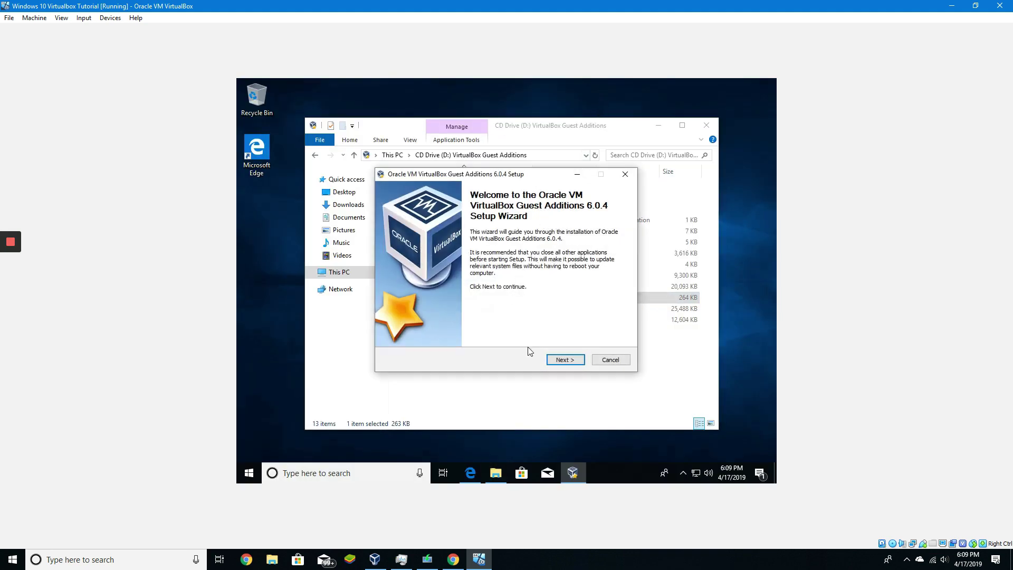
Install Guest Additions 6.0.4 with the default folder and components, including the Oracle device software, and reboot now.
{"action": "left_click", "coordinate": [548, 360]}
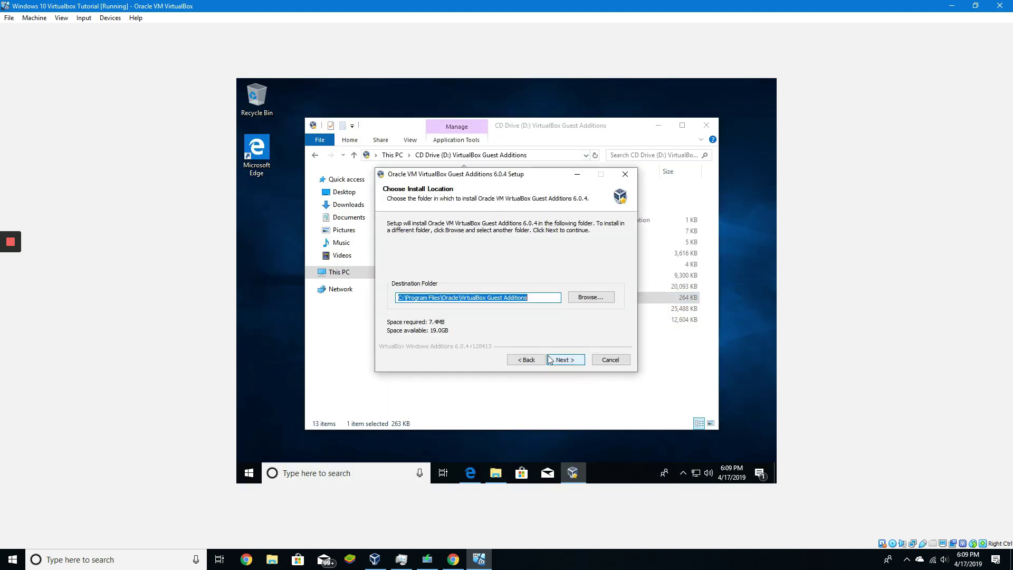
{"action": "left_click", "coordinate": [550, 359]}
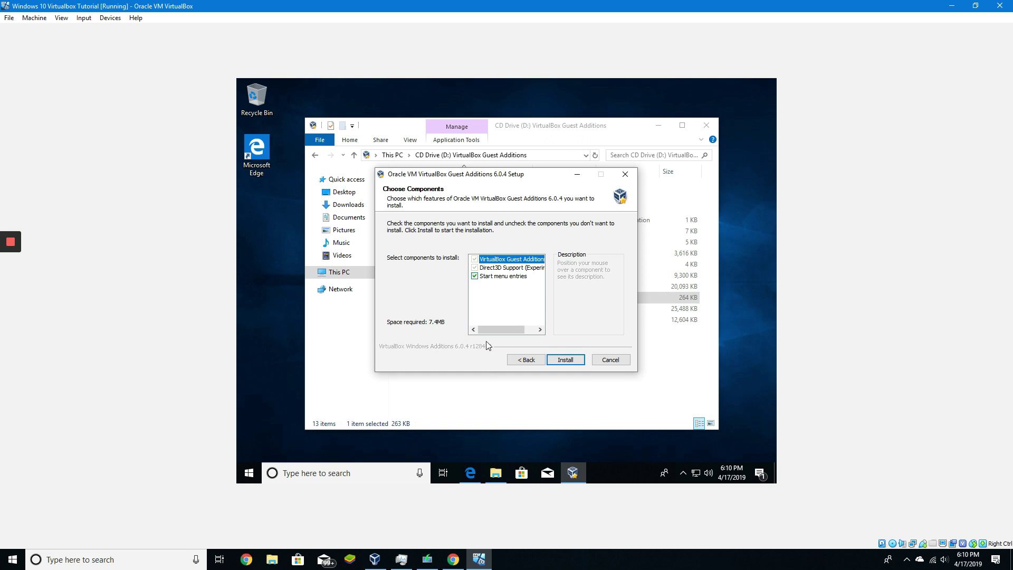
{"action": "left_click", "coordinate": [568, 358]}
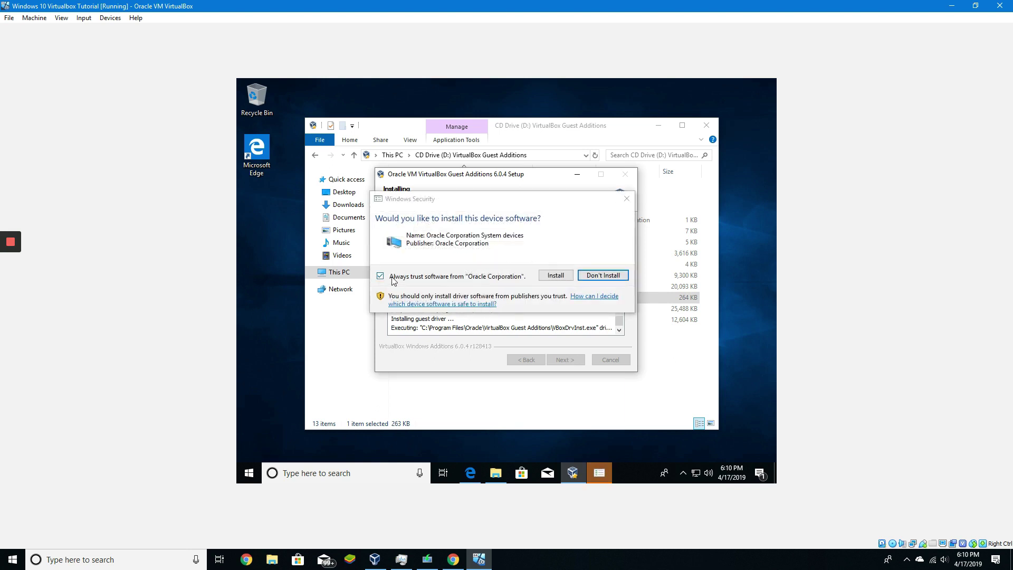
{"action": "left_click", "coordinate": [551, 278]}
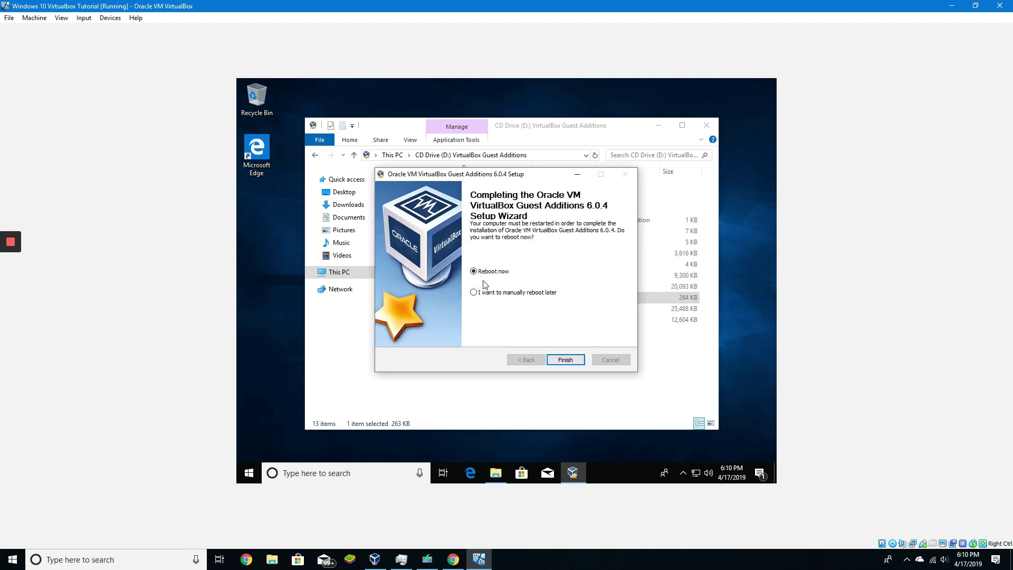
{"action": "left_click", "coordinate": [565, 360]}
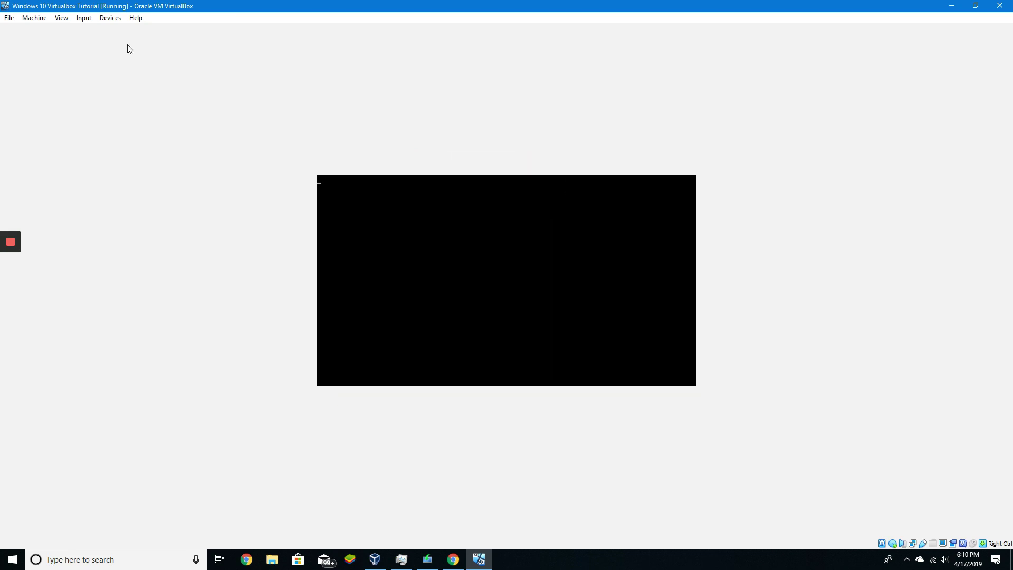
Try full-screen mode while the virtual machine restarts and return to windowed mode.
{"action": "left_click", "coordinate": [62, 18]}
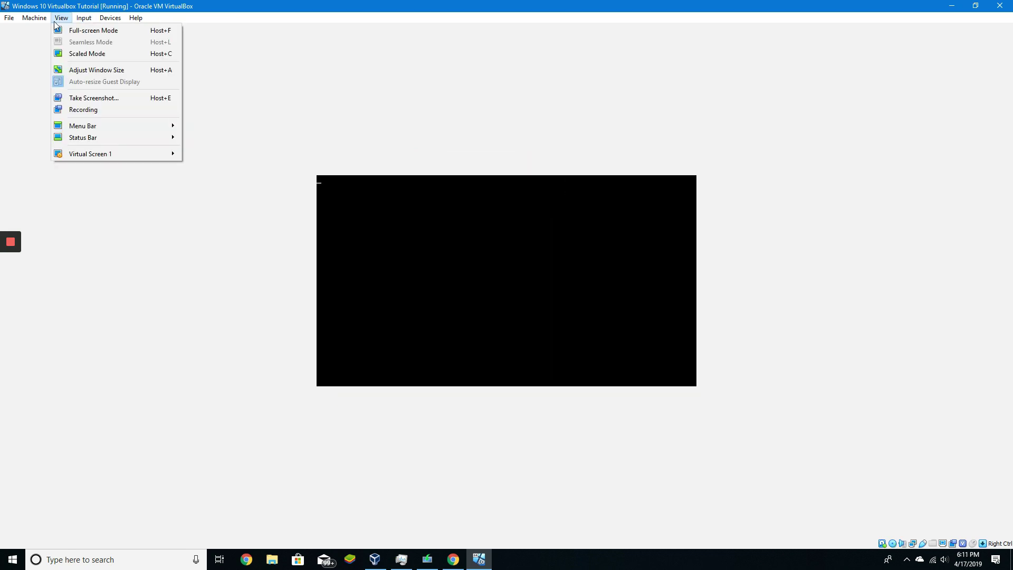
{"action": "left_click", "coordinate": [64, 30]}
{"action": "left_click", "coordinate": [486, 321]}
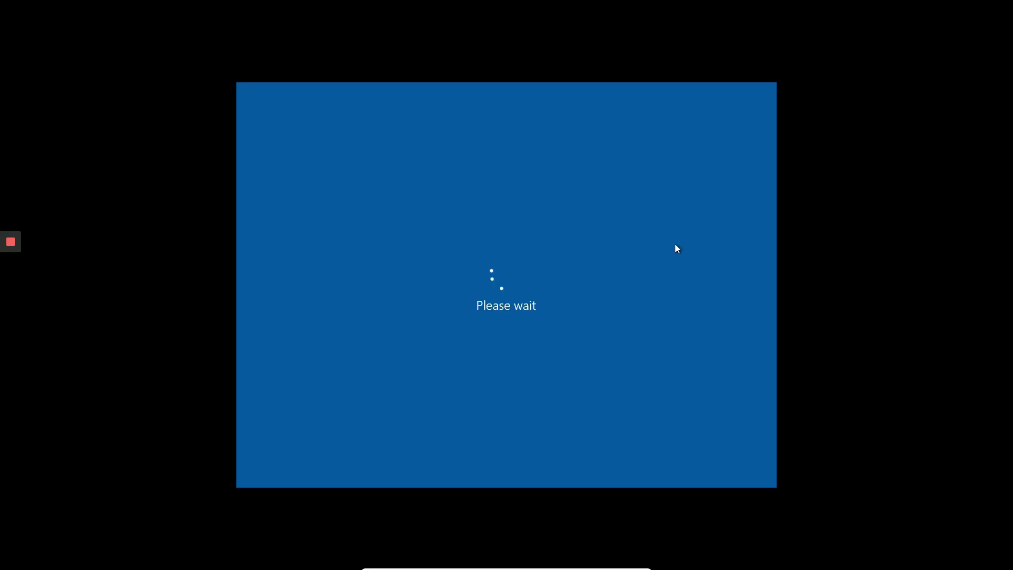
{"action": "key", "text": "Control_R+f"}
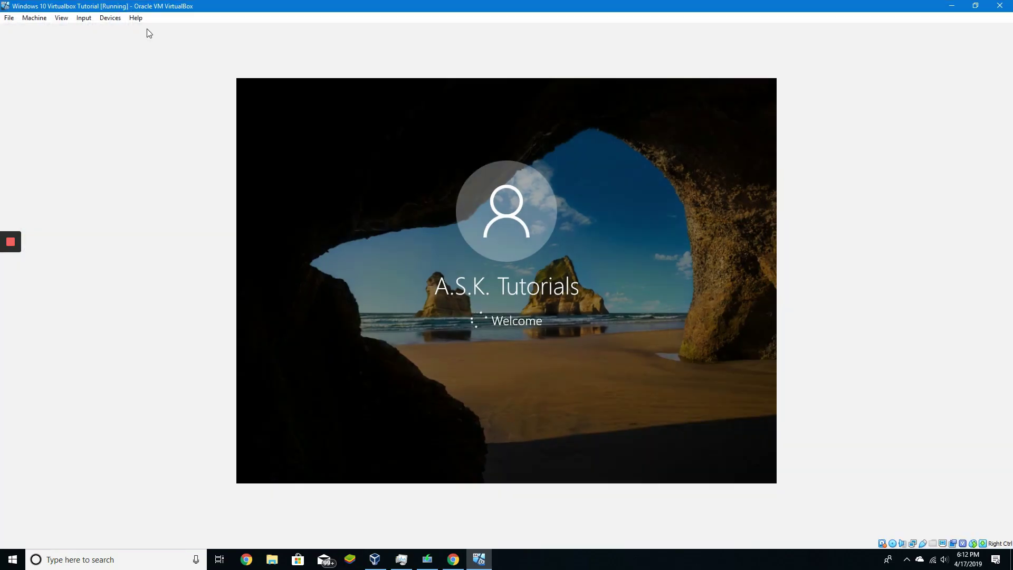
Switch the restarted virtual machine to full-screen mode.
{"action": "left_click", "coordinate": [62, 18]}
{"action": "left_click", "coordinate": [93, 30]}
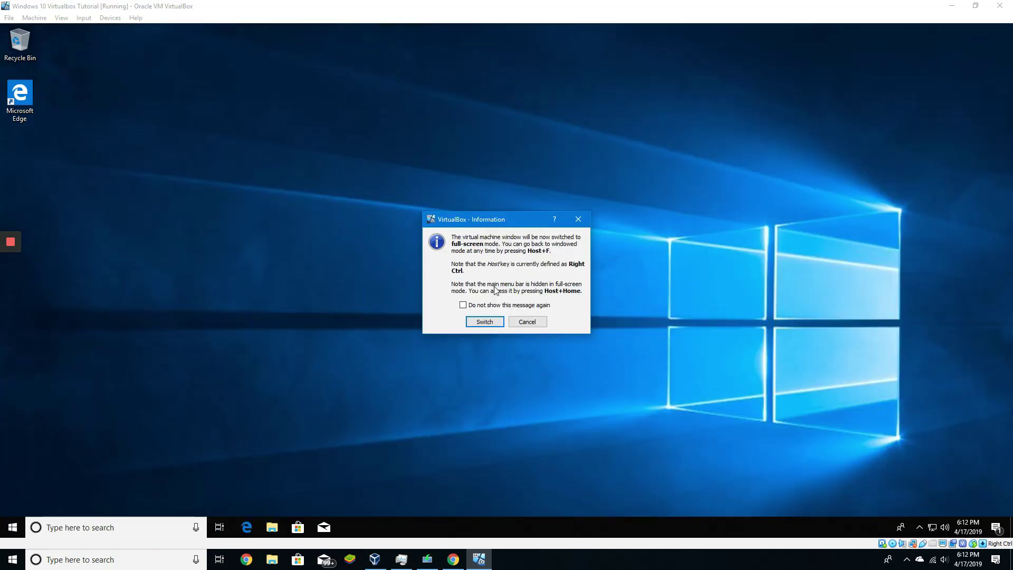
{"action": "left_click", "coordinate": [480, 322]}
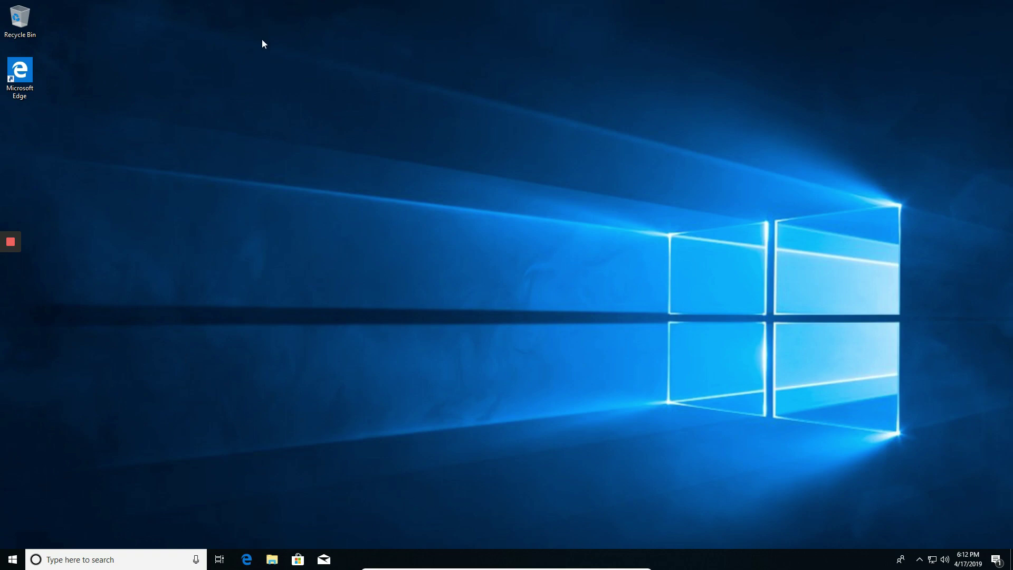
View the Start menu and the Microsoft Store in the full-screen virtual machine, and close the Store.
{"action": "left_click", "coordinate": [12, 559]}
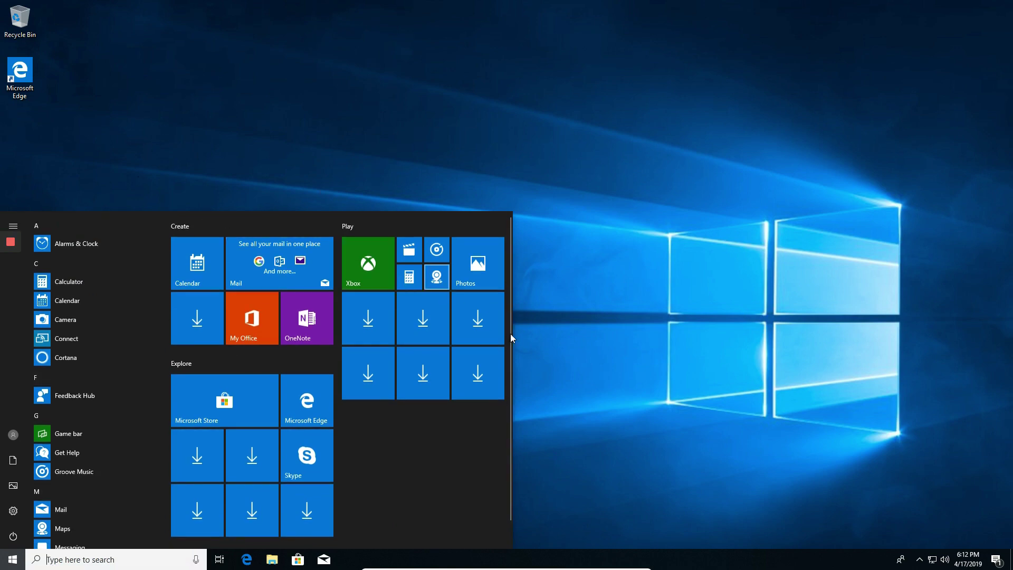
{"action": "left_click", "coordinate": [581, 414]}
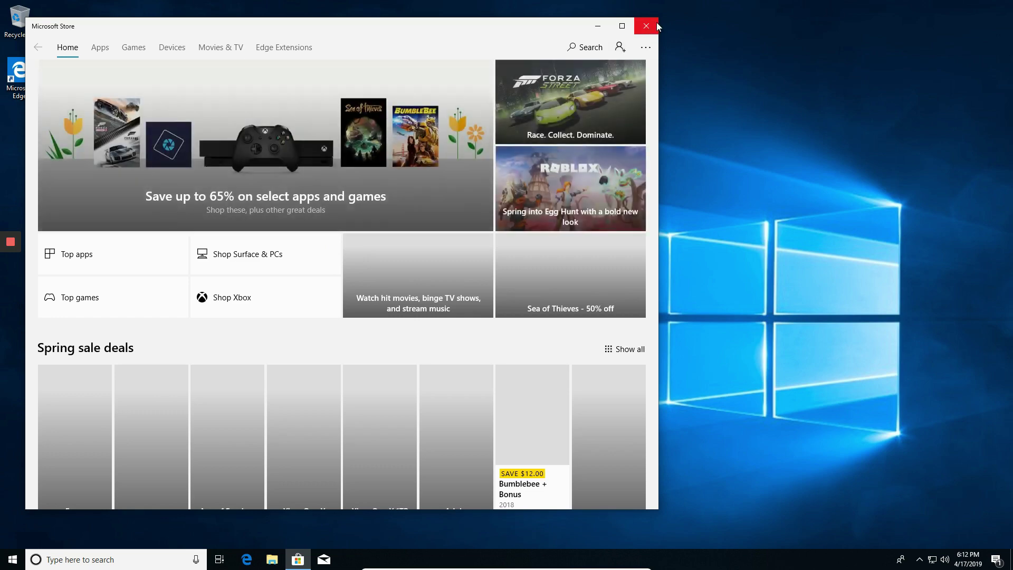
{"action": "left_click", "coordinate": [647, 26]}
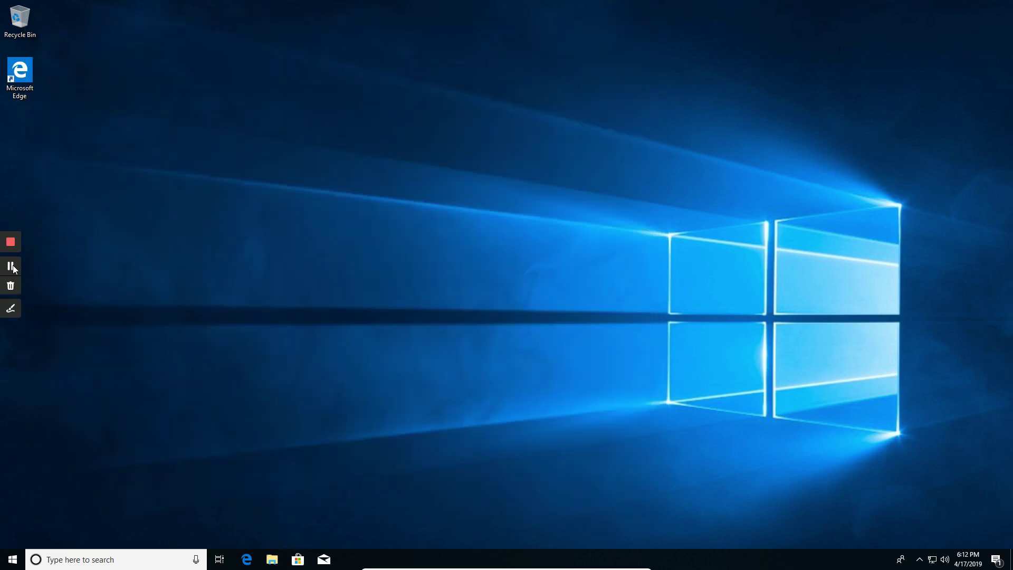
{"action": "left_click", "coordinate": [10, 244]}
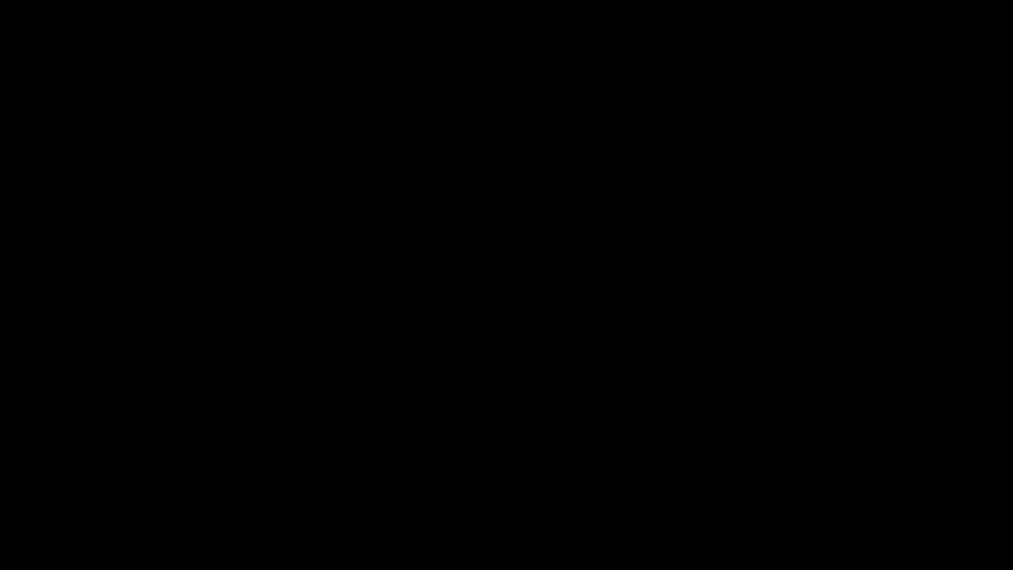